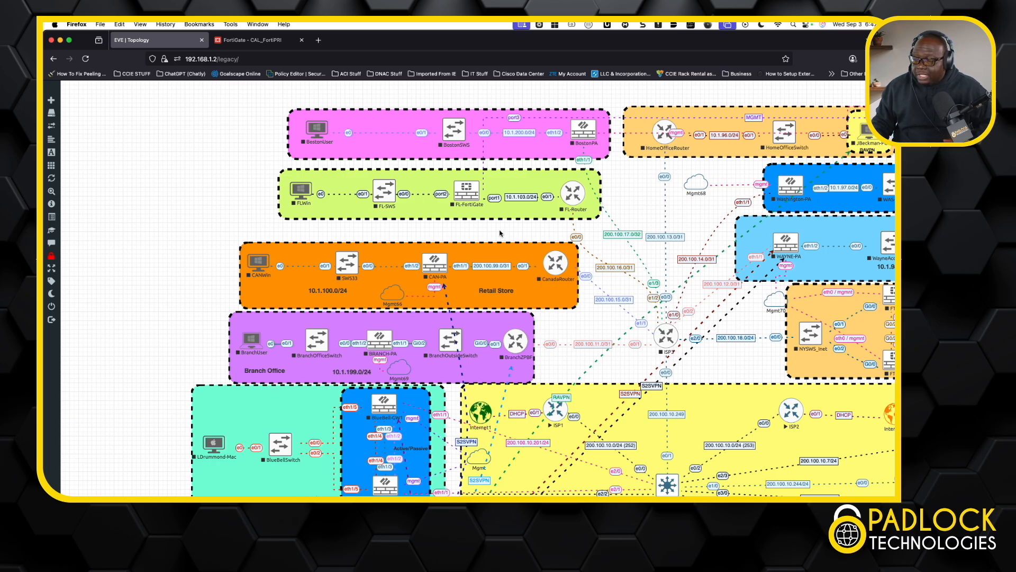
Step: Examine the EVE lab topology, covering the branch offices, ISP core, HQ firewalls, data center and the Fortinet HA pair
scroll(501, 227, "down", 3)
scroll(501, 234, "down", 1)
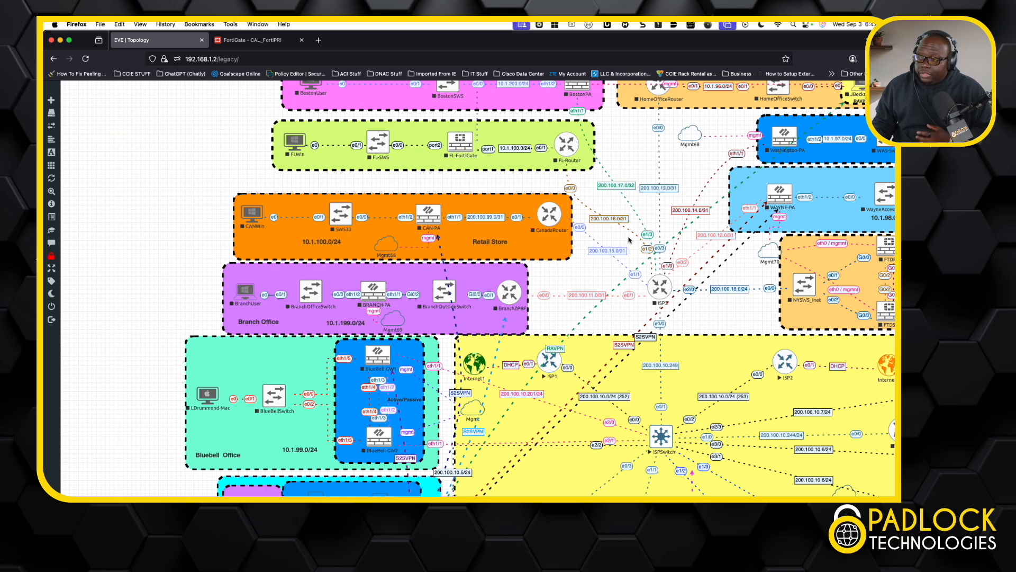
scroll(630, 265, "down", 1)
scroll(630, 263, "down", 2)
scroll(630, 263, "right", 5)
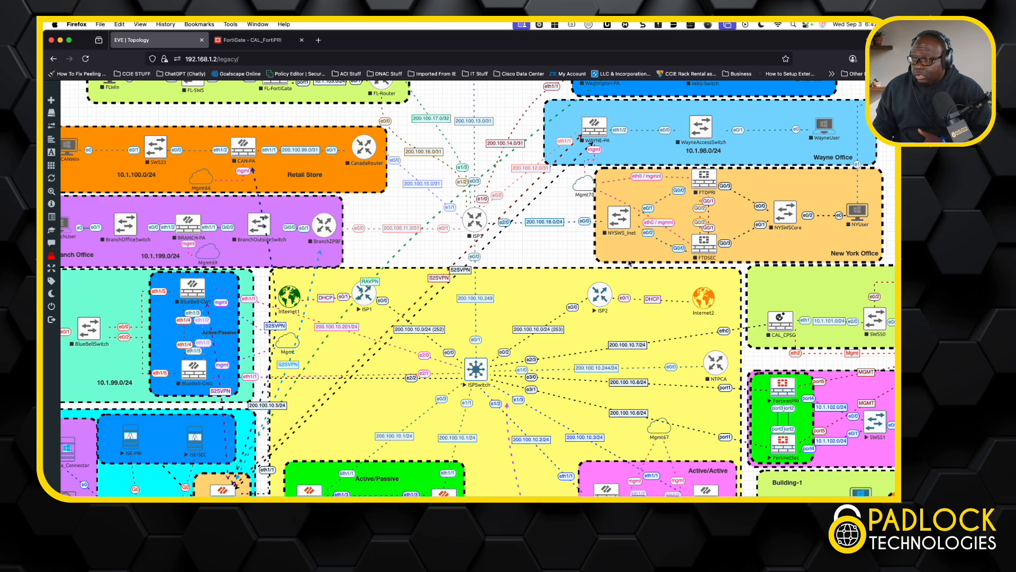
scroll(630, 263, "up", 5)
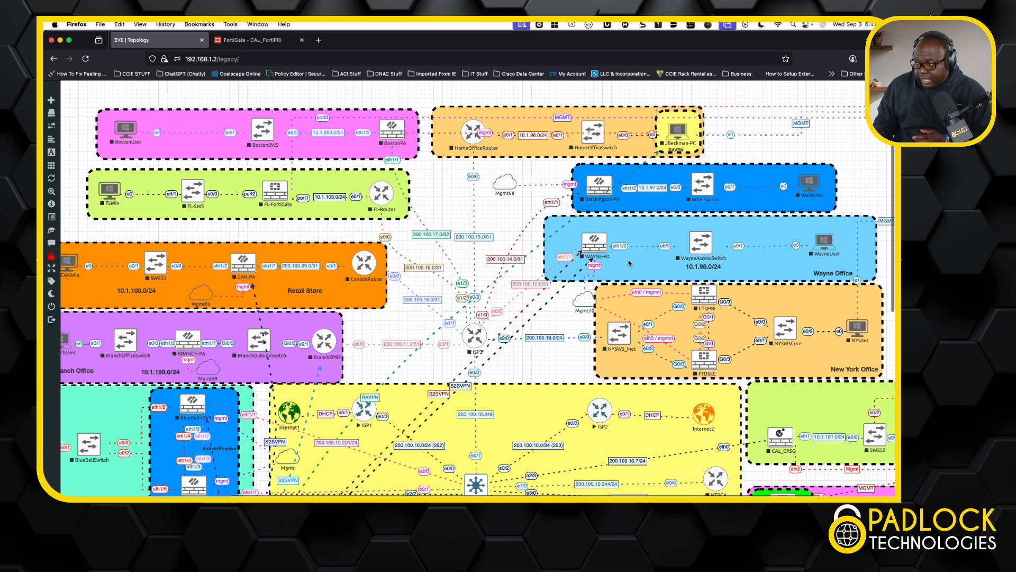
scroll(629, 263, "down", 7)
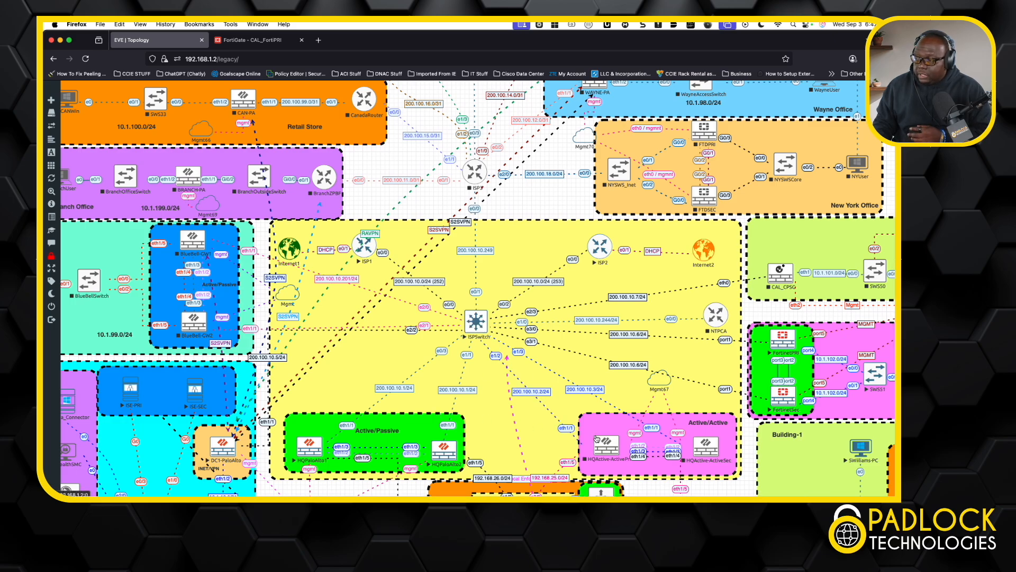
scroll(632, 443, "down", 3)
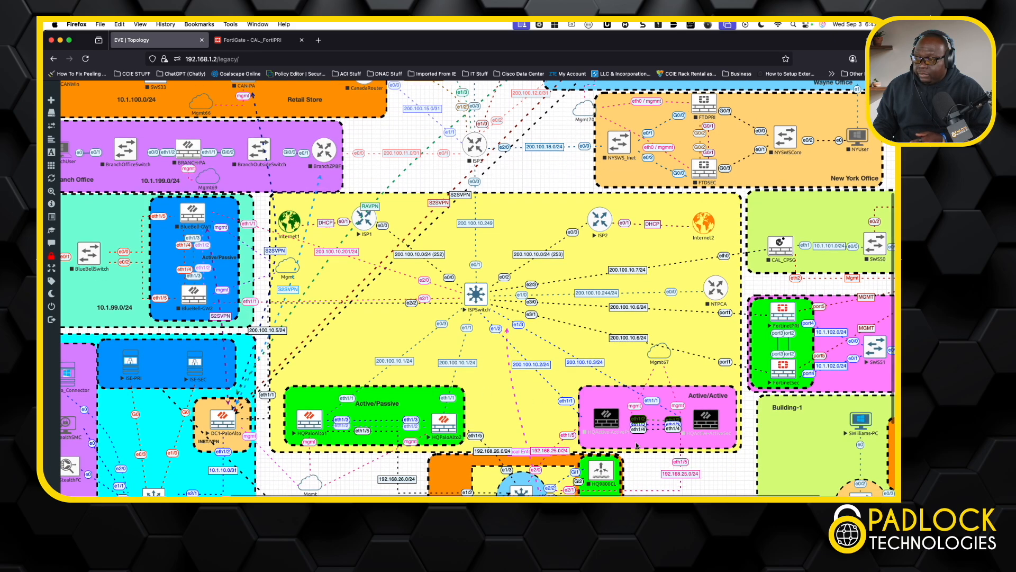
scroll(492, 438, "left", 2)
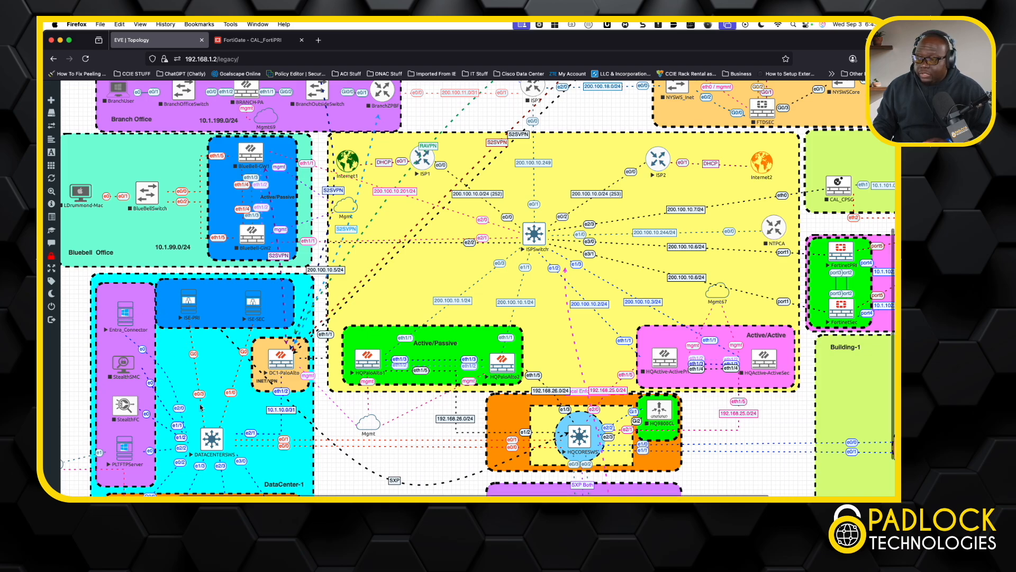
scroll(201, 407, "down", 2)
scroll(202, 407, "down", 1)
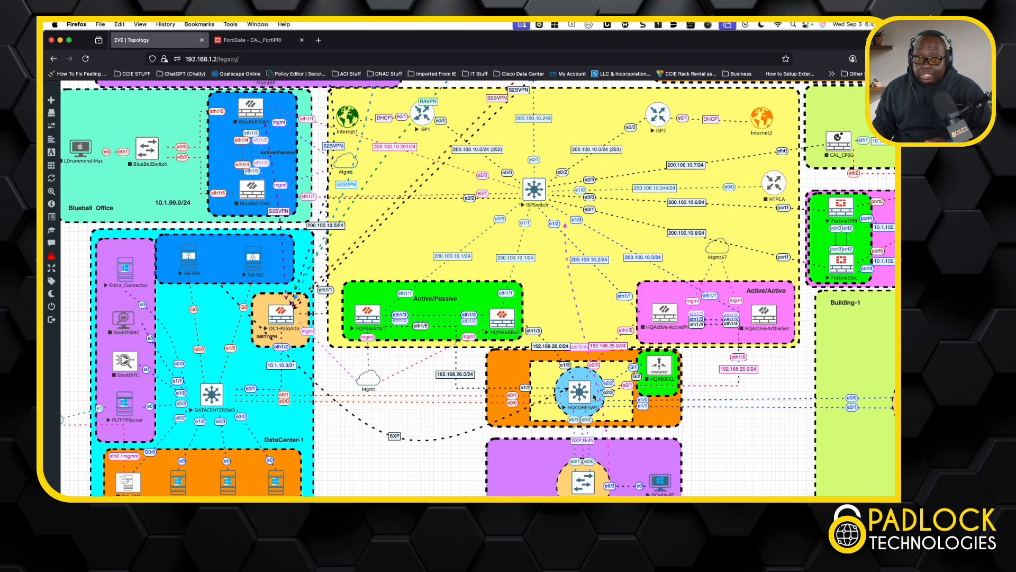
scroll(548, 387, "right", 6)
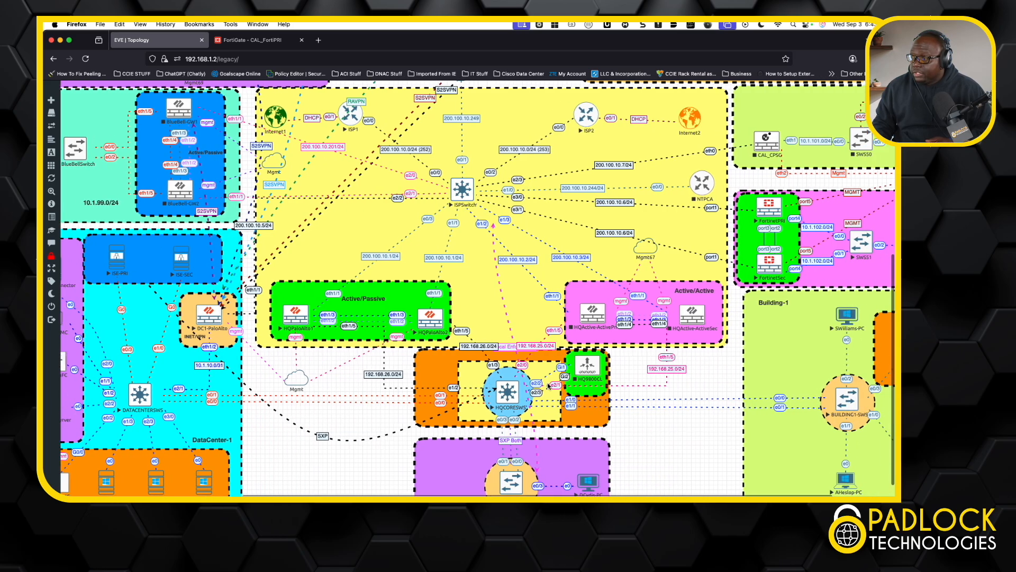
scroll(549, 386, "up", 1)
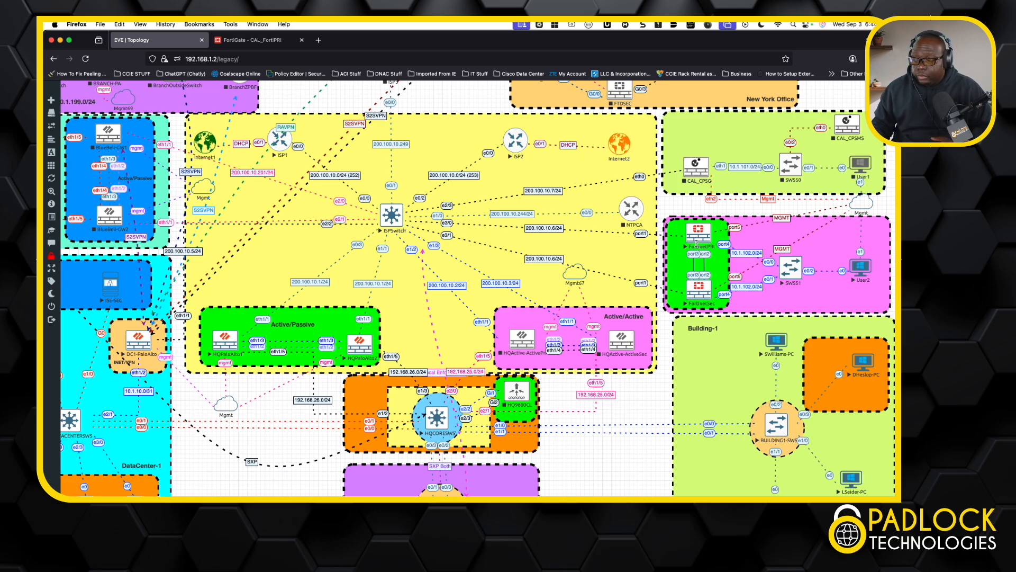
Step: Switch to the CAL_FortiPRI FortiGate page and view the system's list of virtual domains
left_click(252, 40)
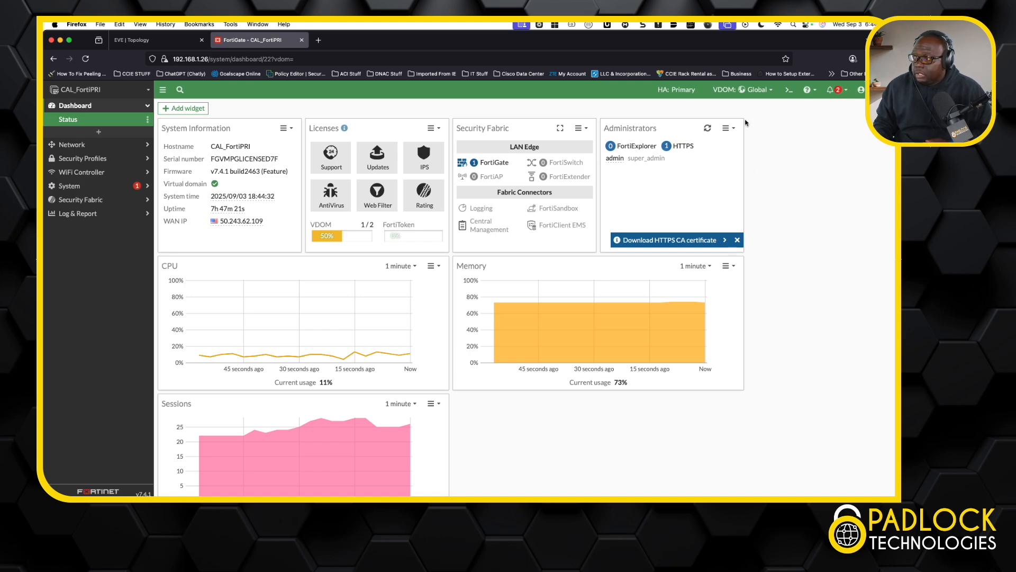
left_click(768, 90)
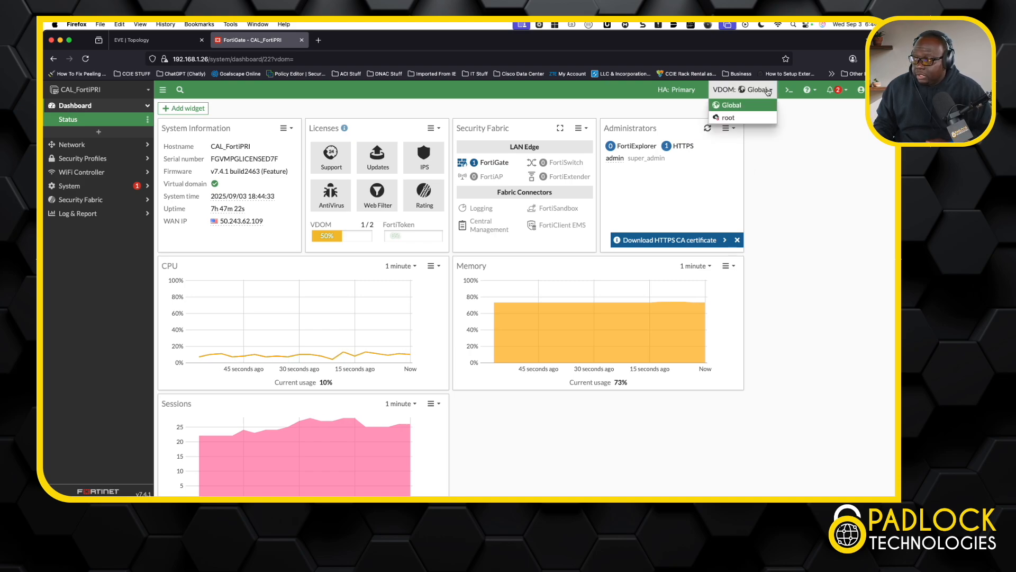
left_click(735, 122)
left_click(782, 160)
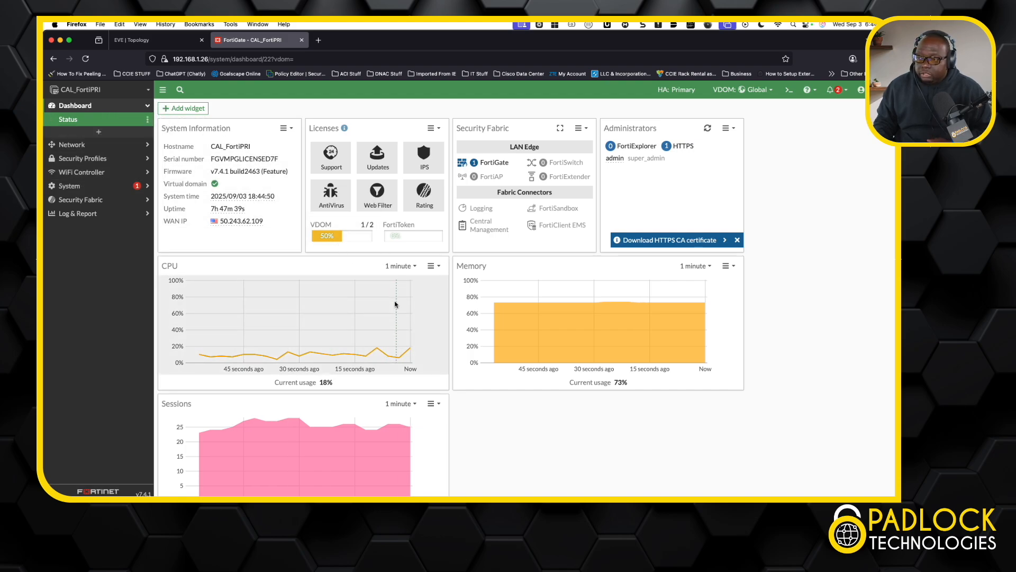
left_click(103, 186)
left_click(96, 176)
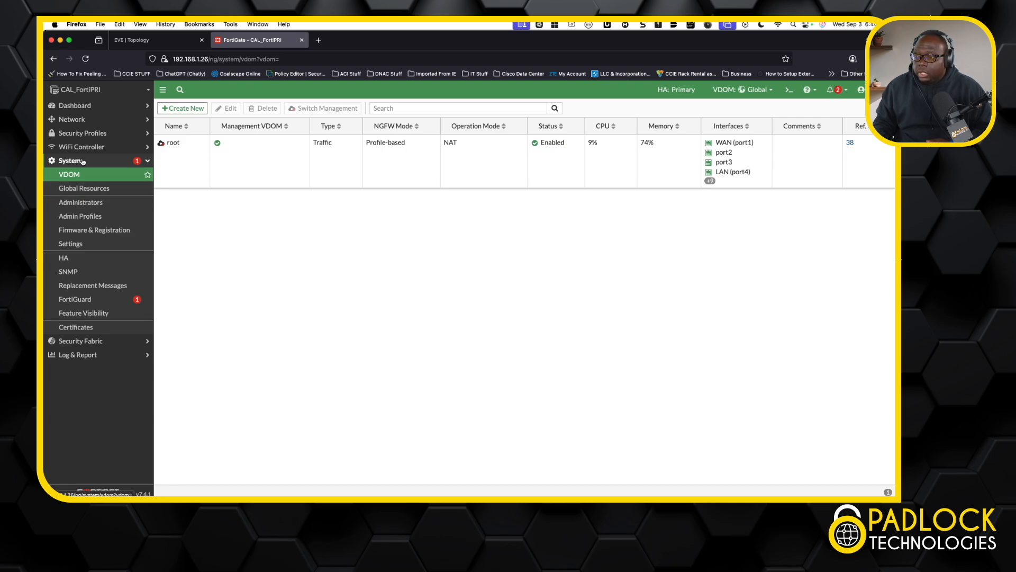
Step: Change the active VDOM to root and review the widgets on its status dashboard
left_click(89, 106)
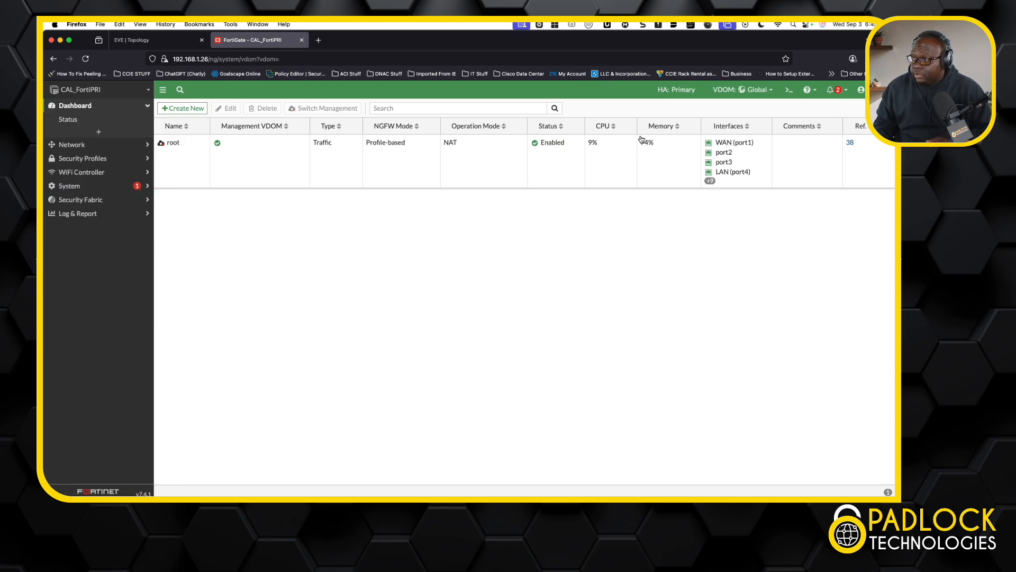
left_click(772, 91)
left_click(731, 116)
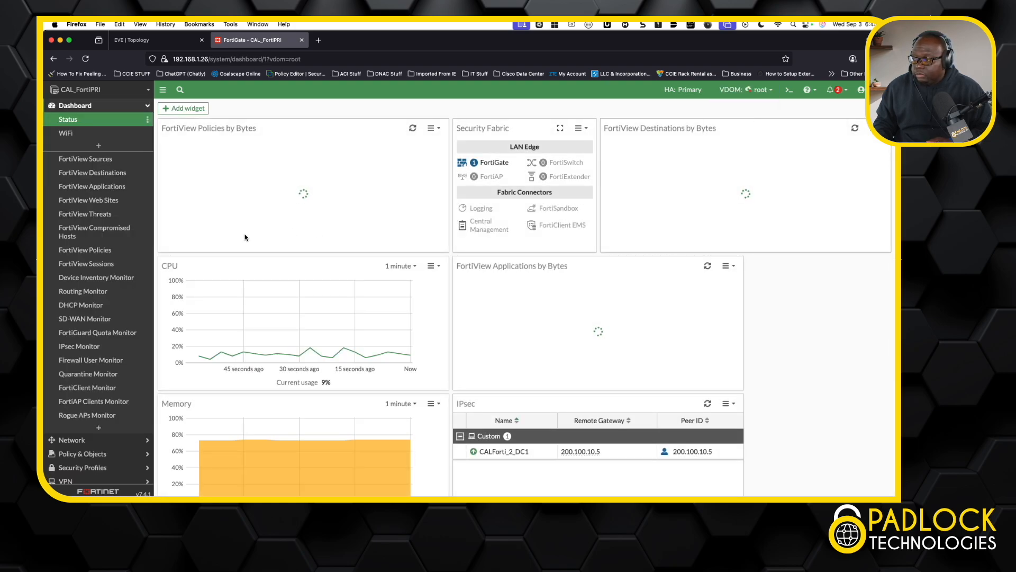
scroll(377, 252, "down", 1)
scroll(377, 253, "down", 5)
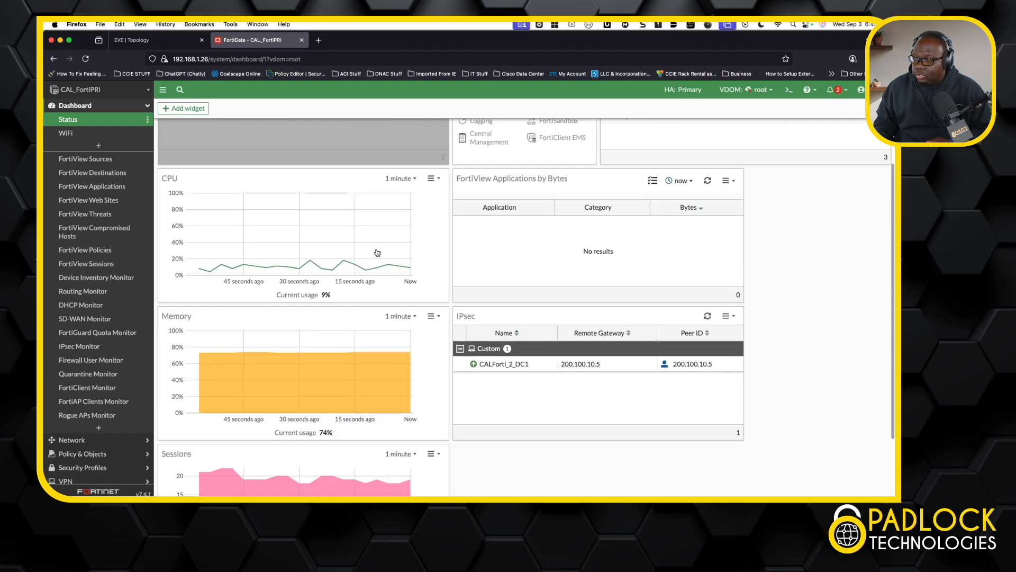
scroll(377, 253, "up", 5)
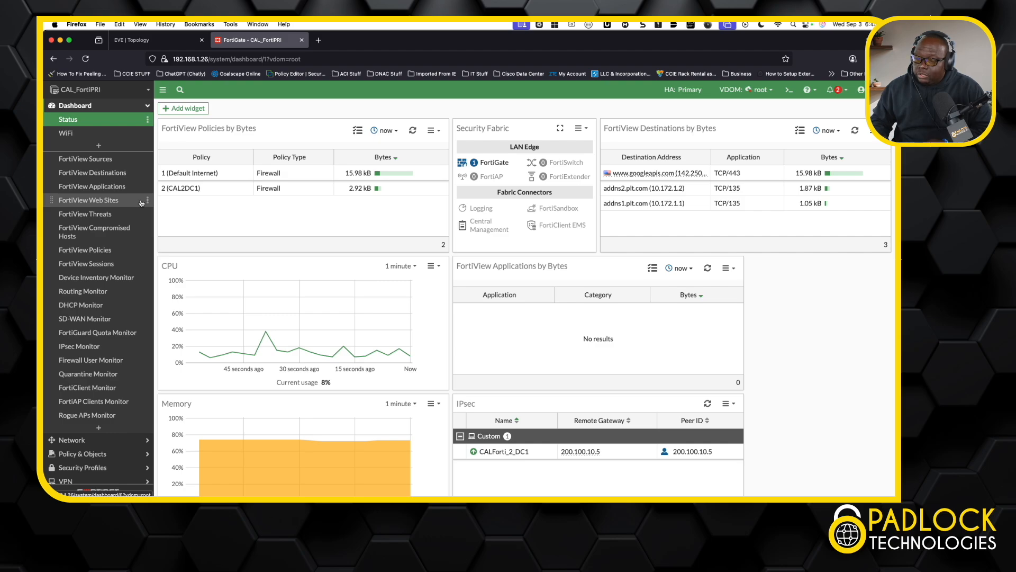
Step: Inspect the Security Fabric's physical and logical topologies, including the FortiGate details and the expanded device group behind it
scroll(141, 202, "down", 3)
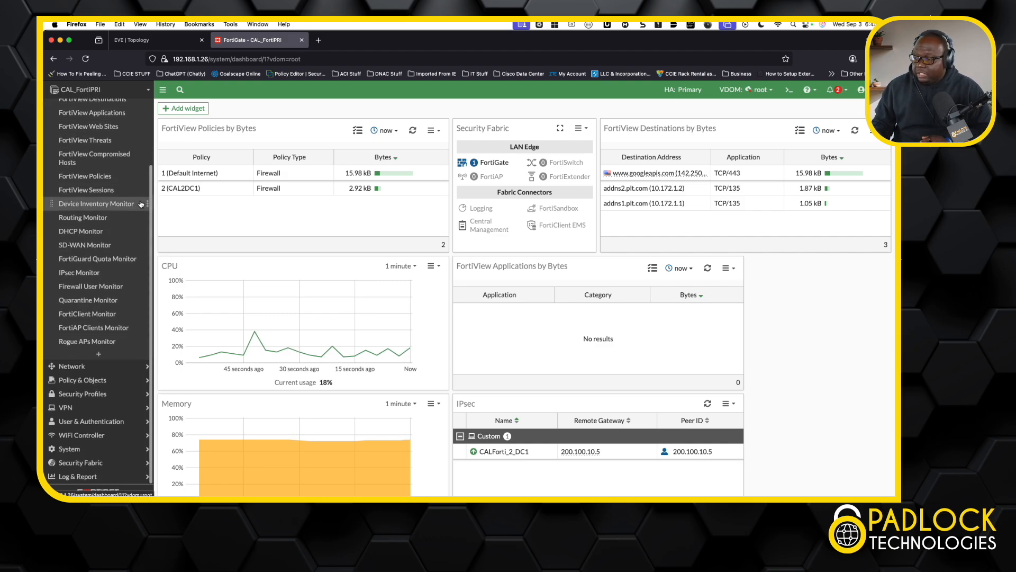
left_click(98, 464)
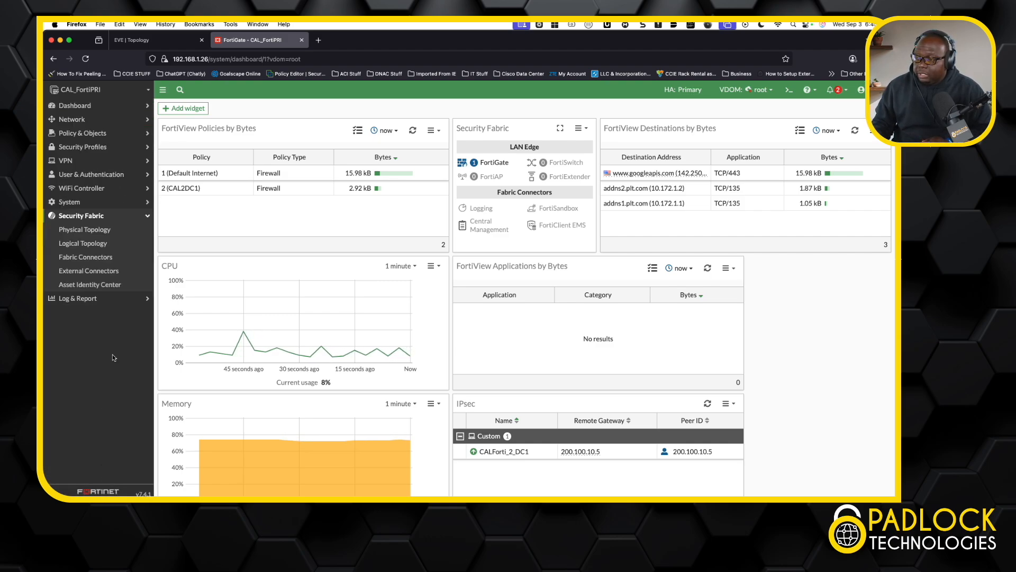
left_click(98, 232)
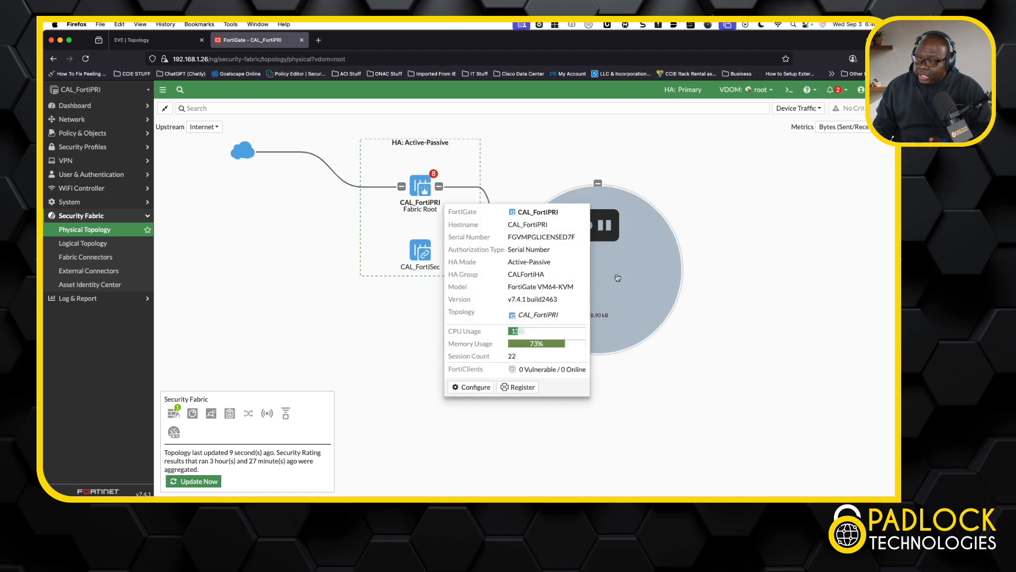
mouse_move(624, 245)
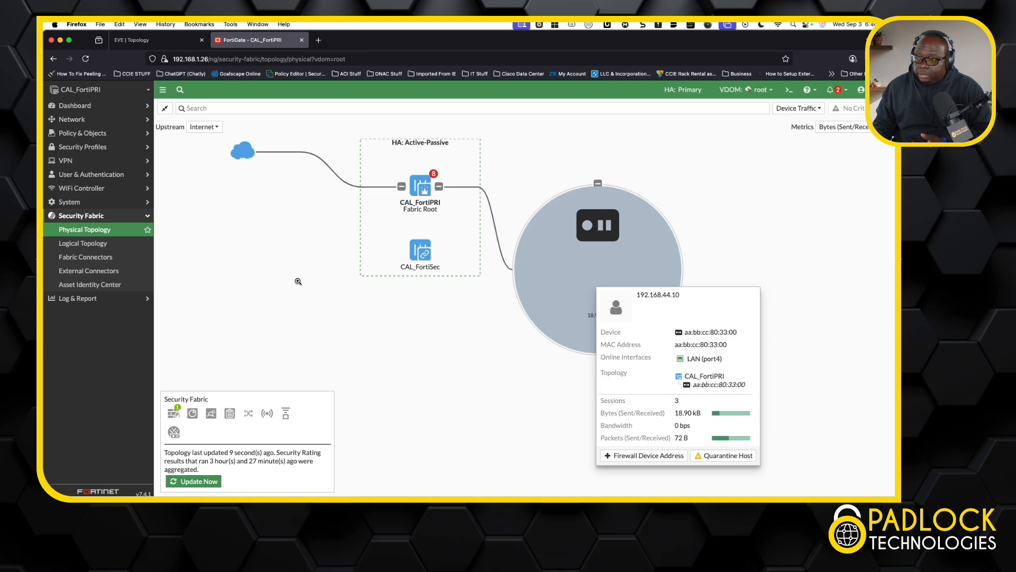
left_click(91, 245)
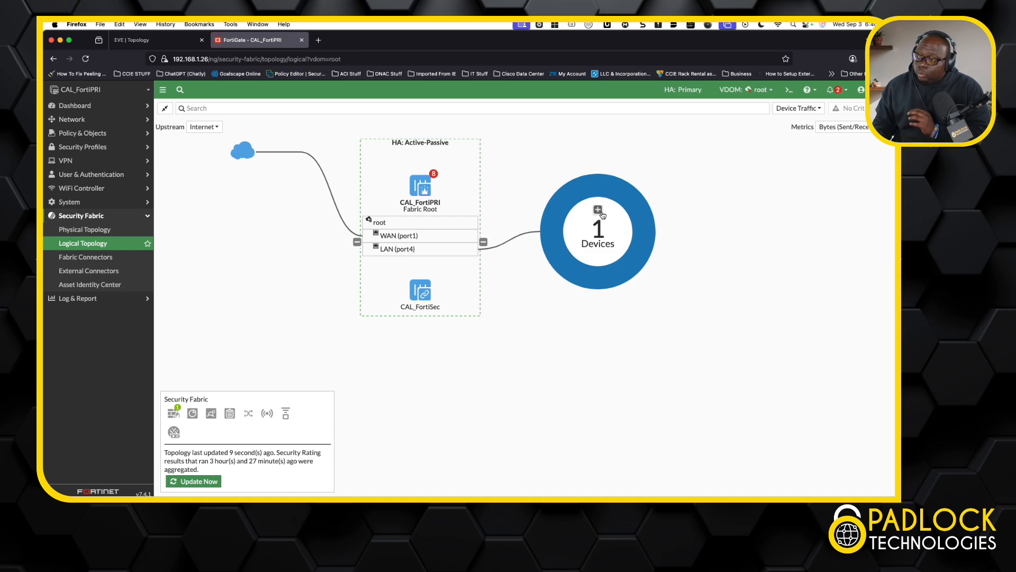
left_click(598, 210)
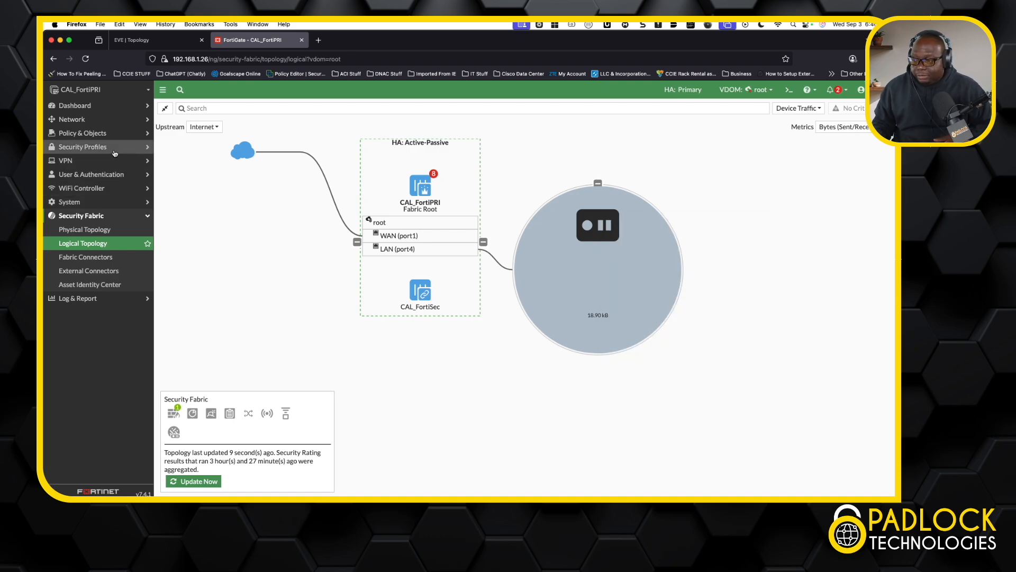
Step: Look up PLTSSLDecryptionProfile among the SSL/SSH inspection profiles and open the system certificate list
left_click(114, 153)
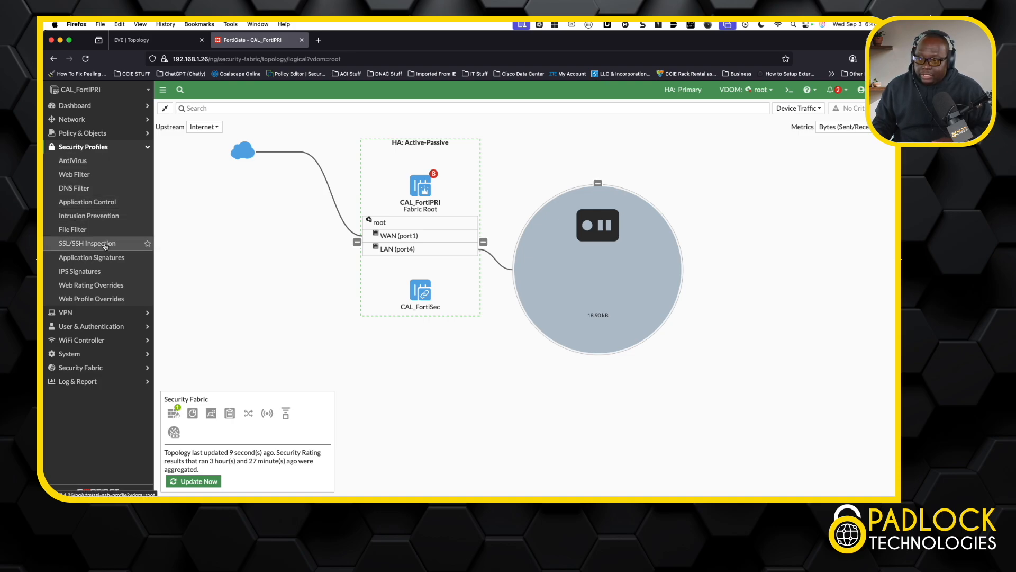
left_click(105, 244)
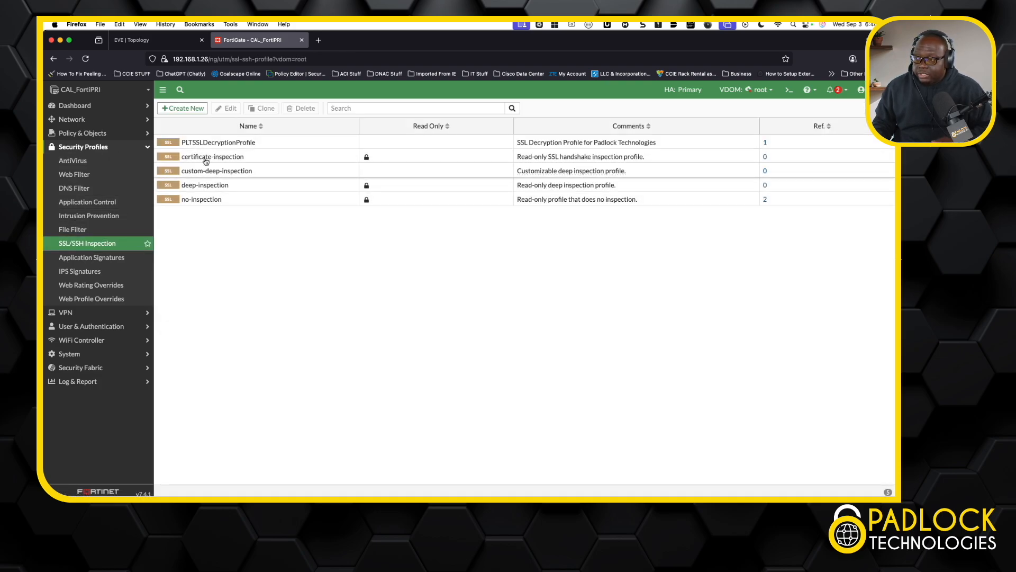
mouse_move(213, 146)
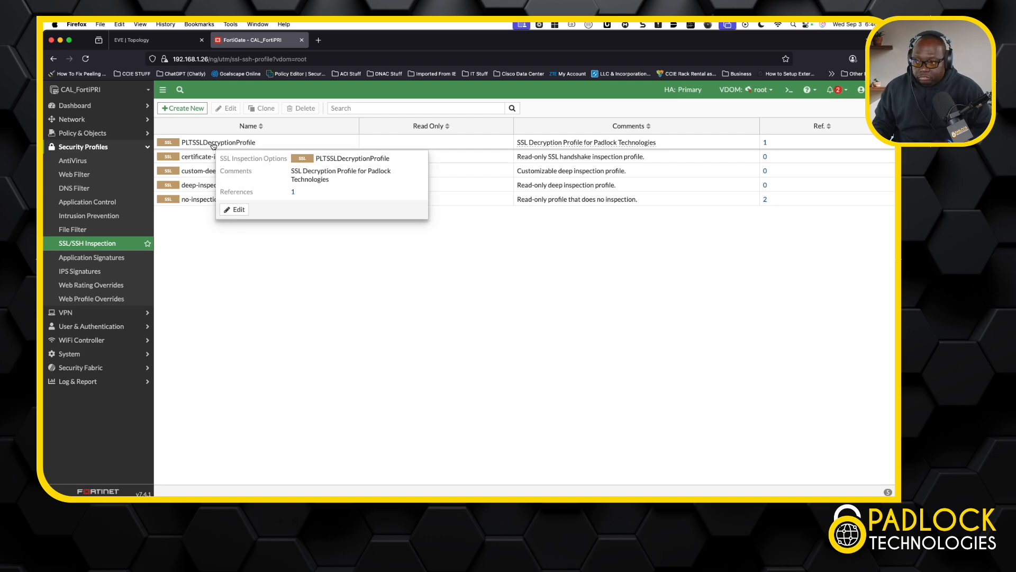
left_click(213, 145)
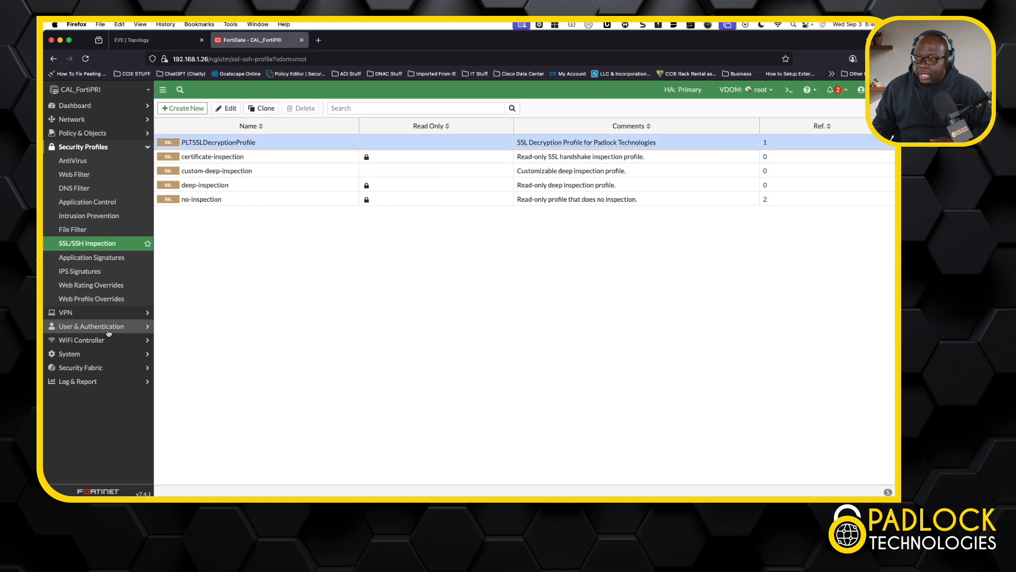
left_click(96, 353)
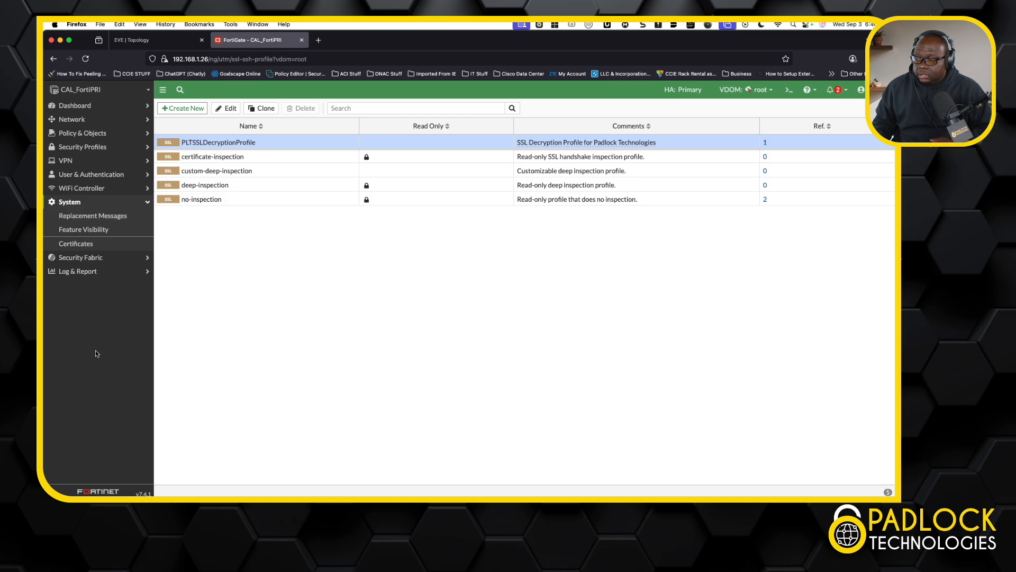
left_click(92, 246)
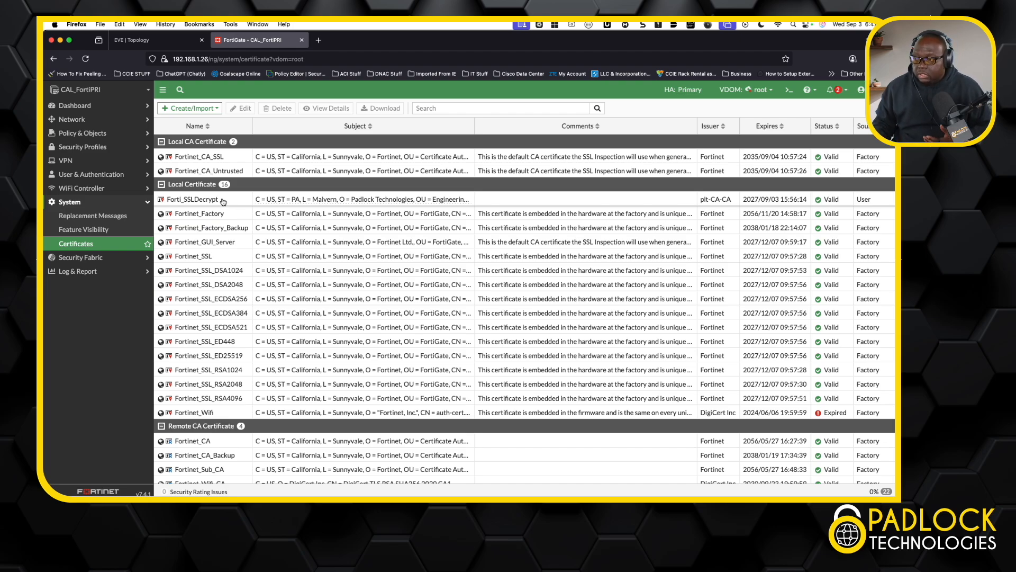
left_click(186, 109)
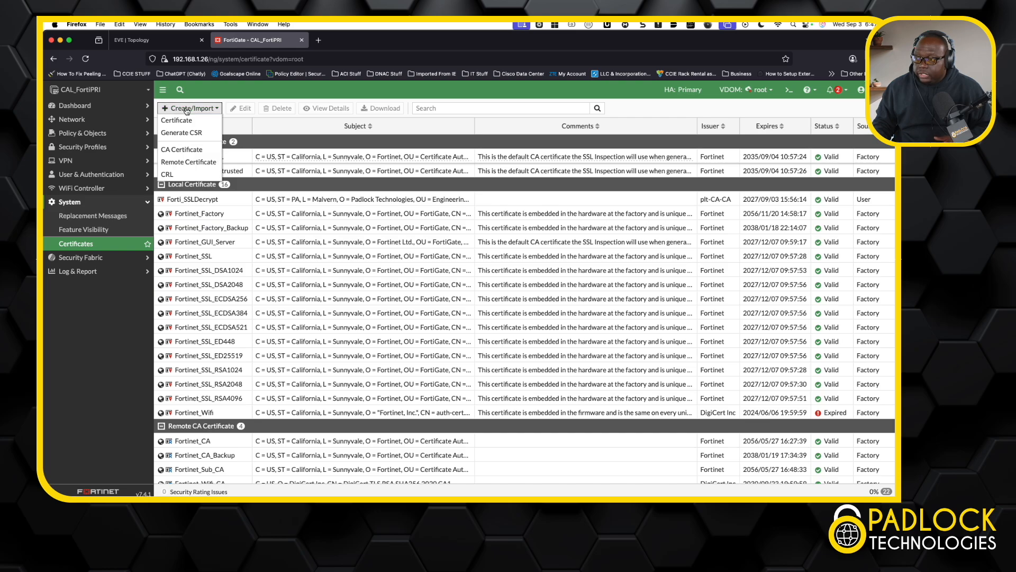
left_click(208, 137)
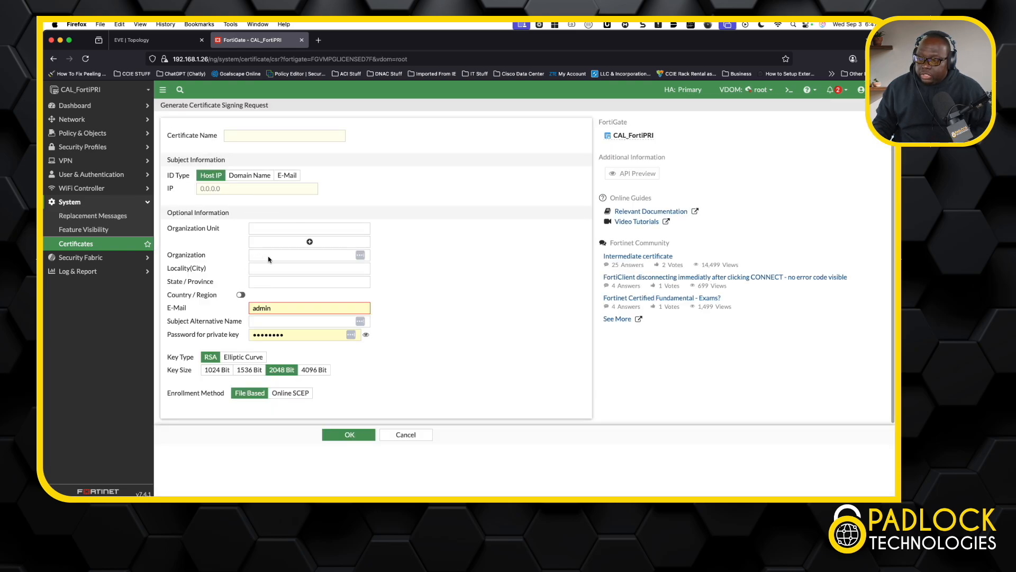
left_click(252, 176)
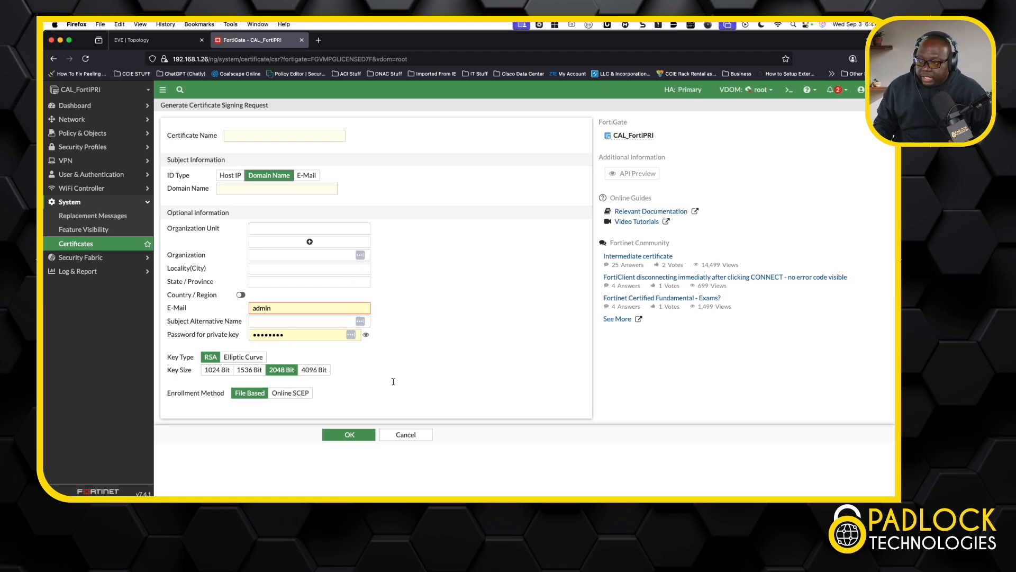
left_click(418, 434)
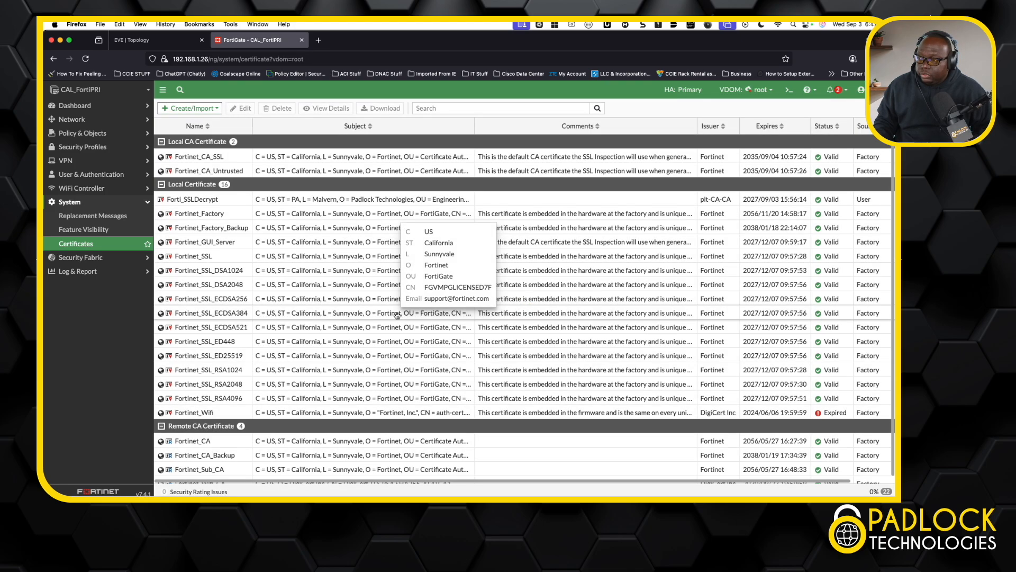
Step: Look at the certificate creation methods and the local certificate import form, and leave without uploading a file
left_click(211, 109)
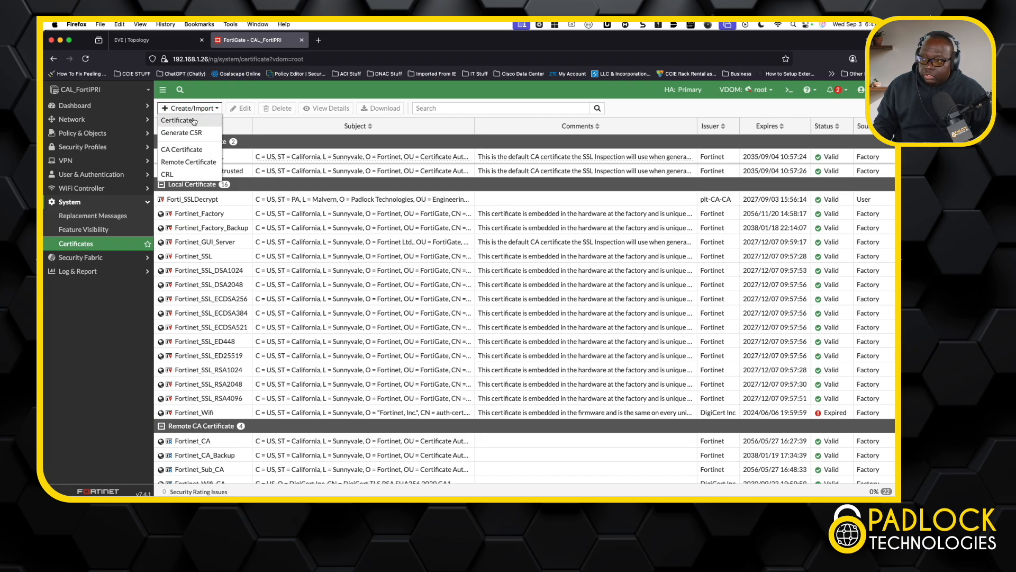
left_click(193, 120)
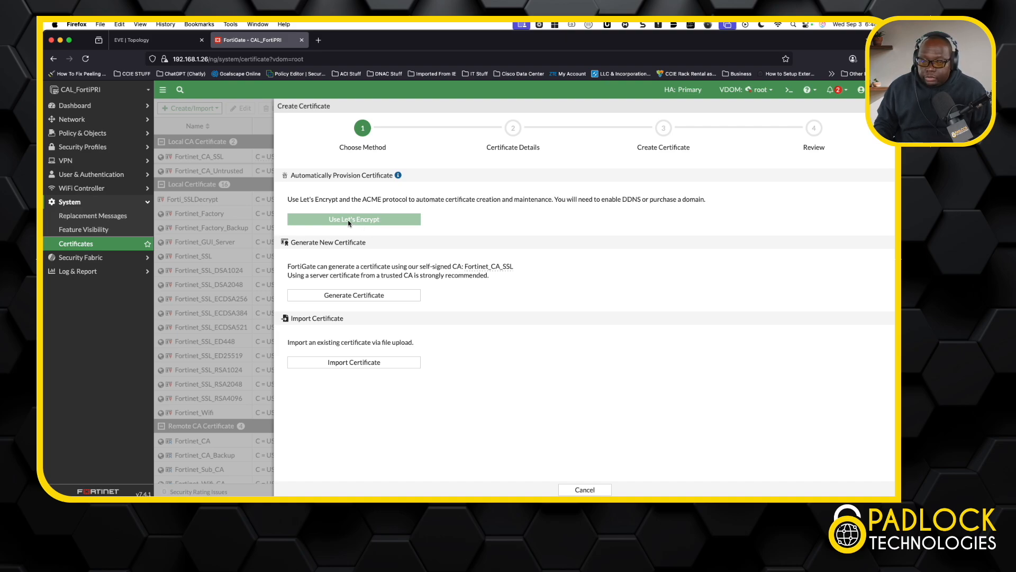
left_click(363, 364)
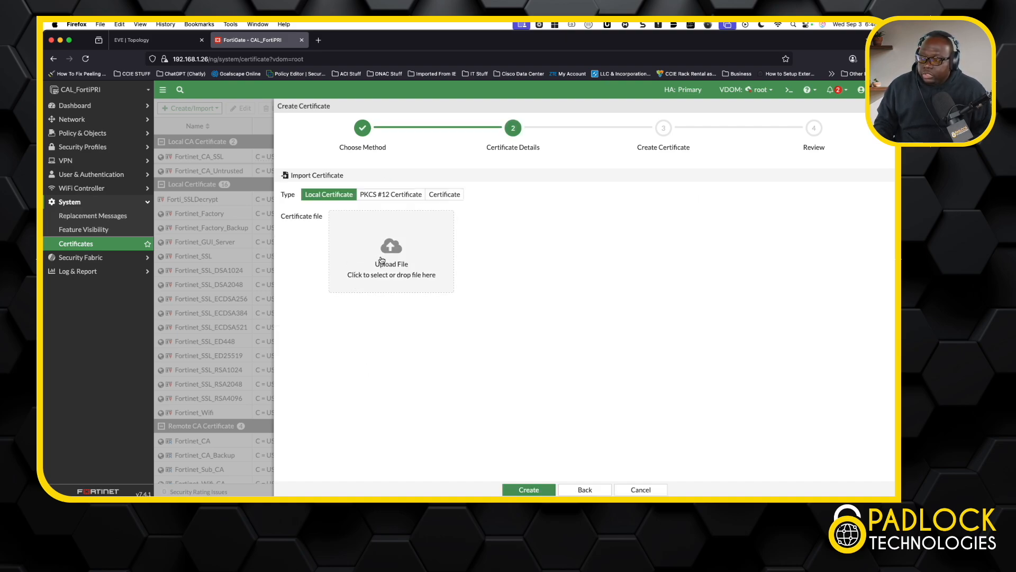
left_click(642, 488)
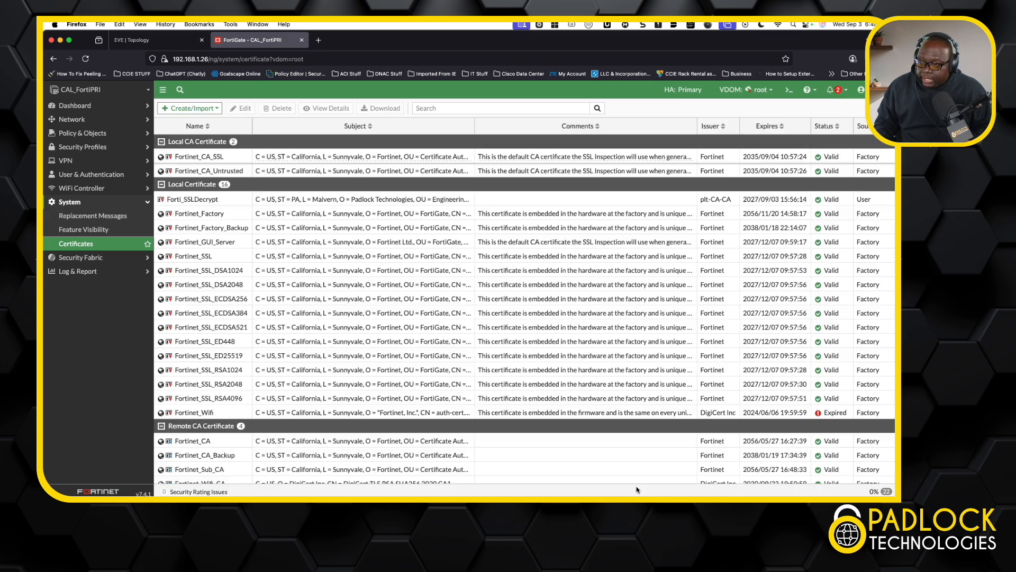
Step: Review the details of the Forti_SSLDecrypt local certificate, including its subject, issuer, validity period and extensions
left_click(226, 203)
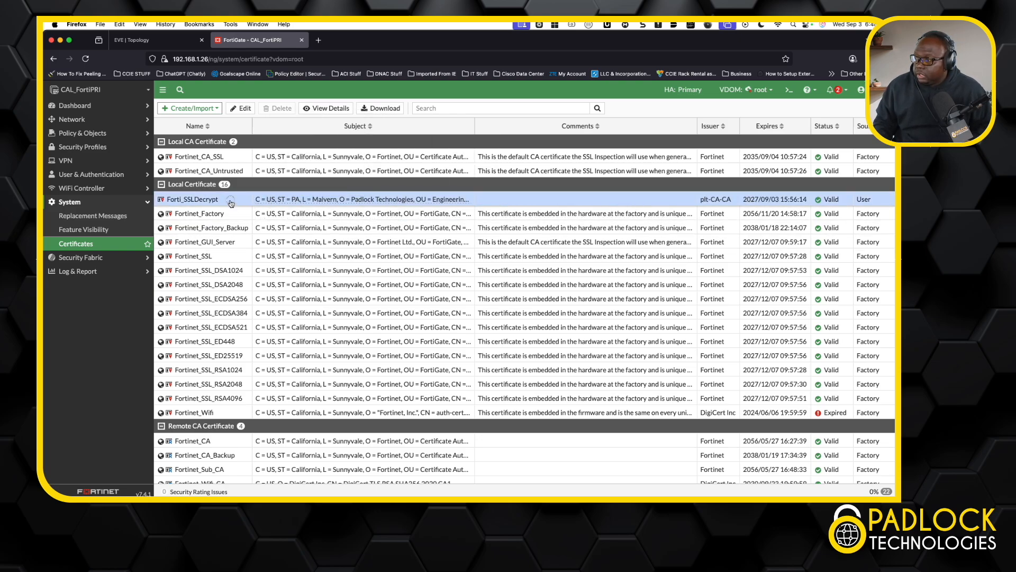
double_click(220, 201)
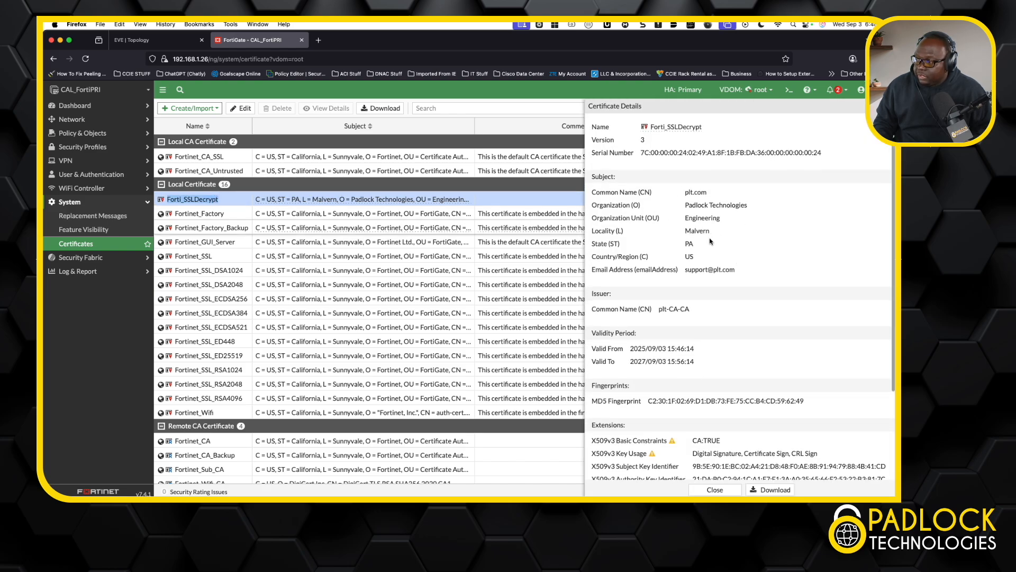
scroll(716, 306, "down", 3)
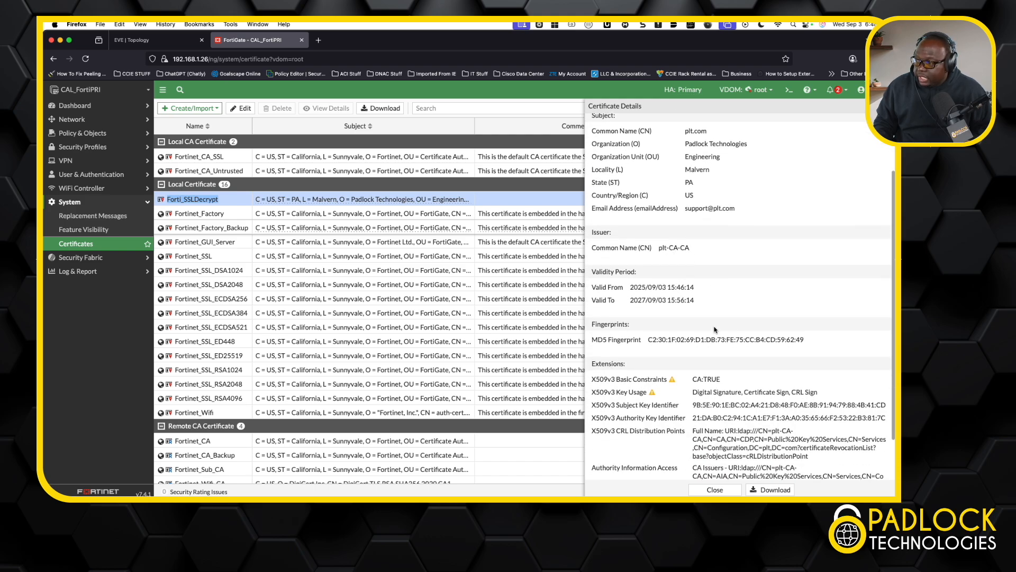
scroll(717, 323, "down", 2)
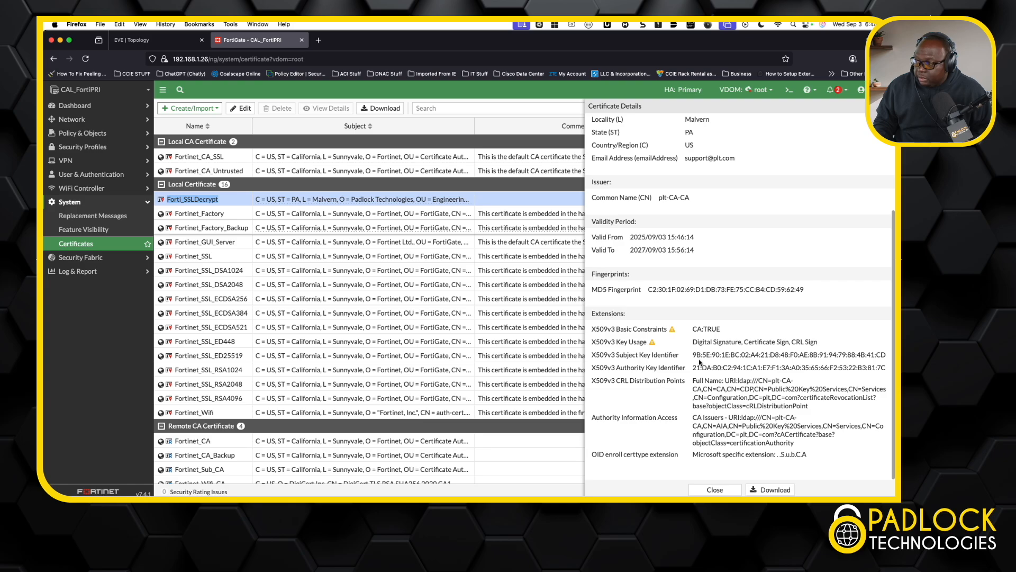
left_click(714, 489)
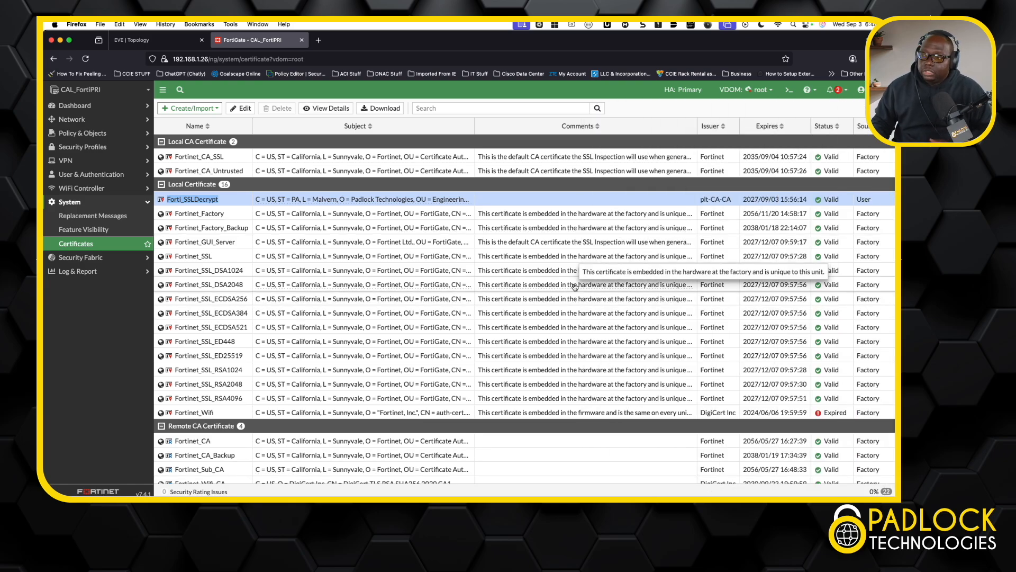
Step: Open a new SSL/SSH inspection profile and look at the CA certificates available for full SSL inspection
left_click(112, 147)
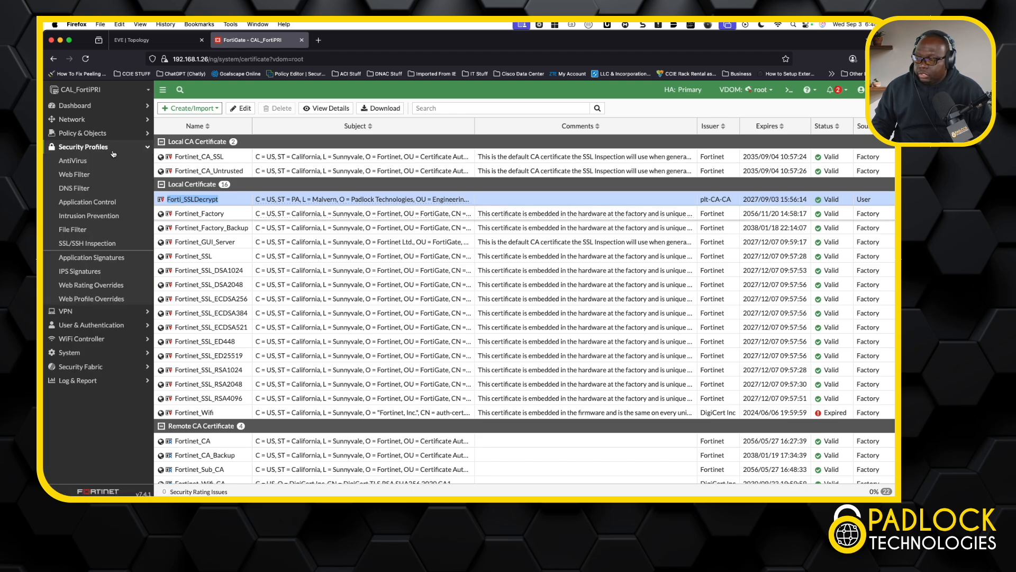
left_click(111, 244)
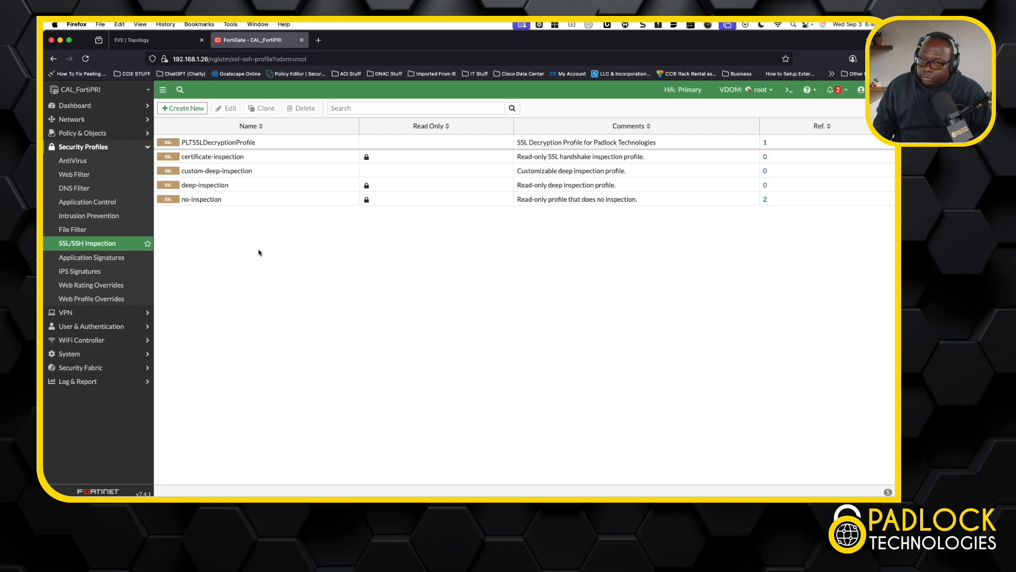
mouse_move(210, 175)
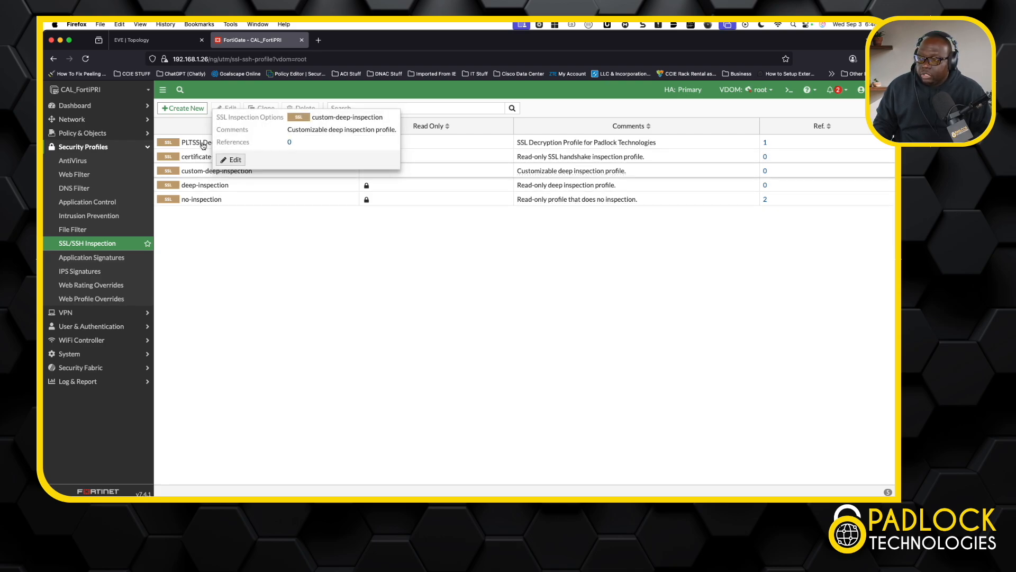
left_click(185, 109)
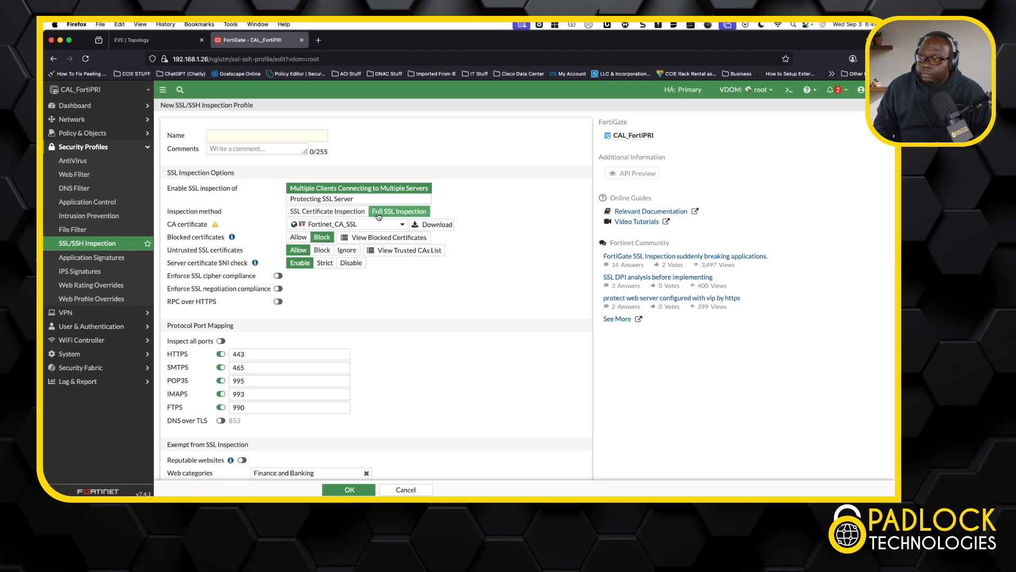
left_click(350, 228)
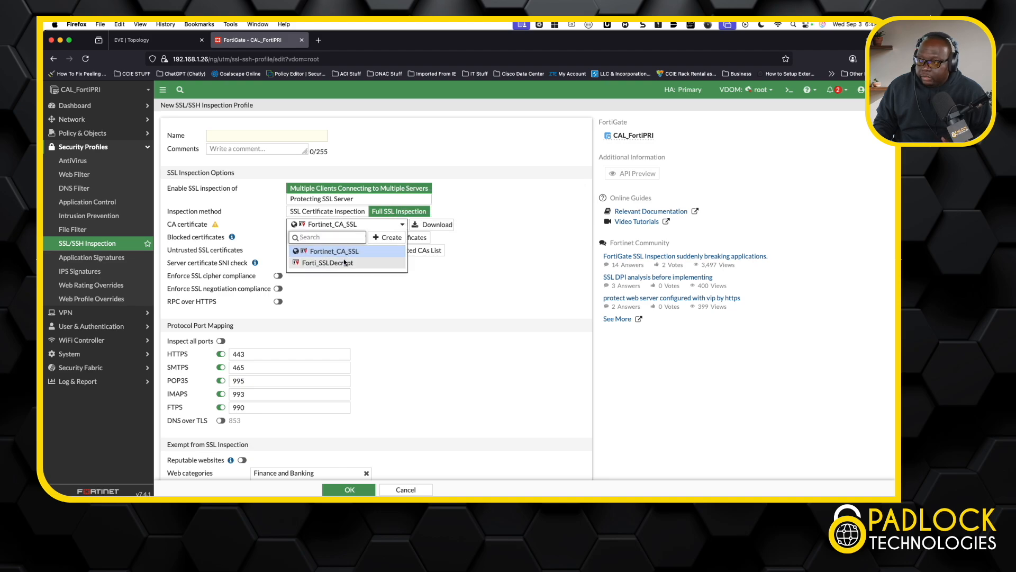
mouse_move(343, 265)
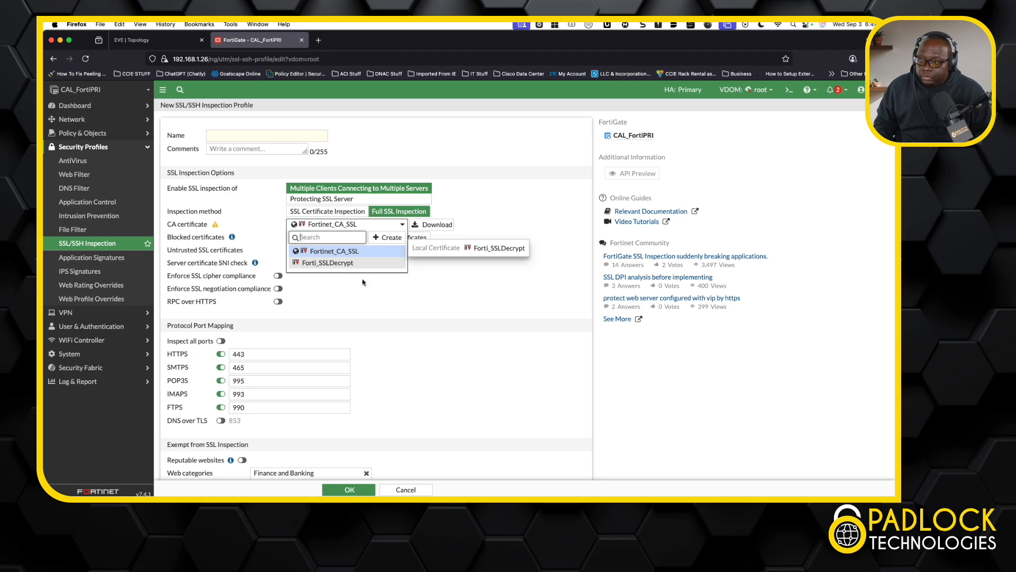
left_click(386, 312)
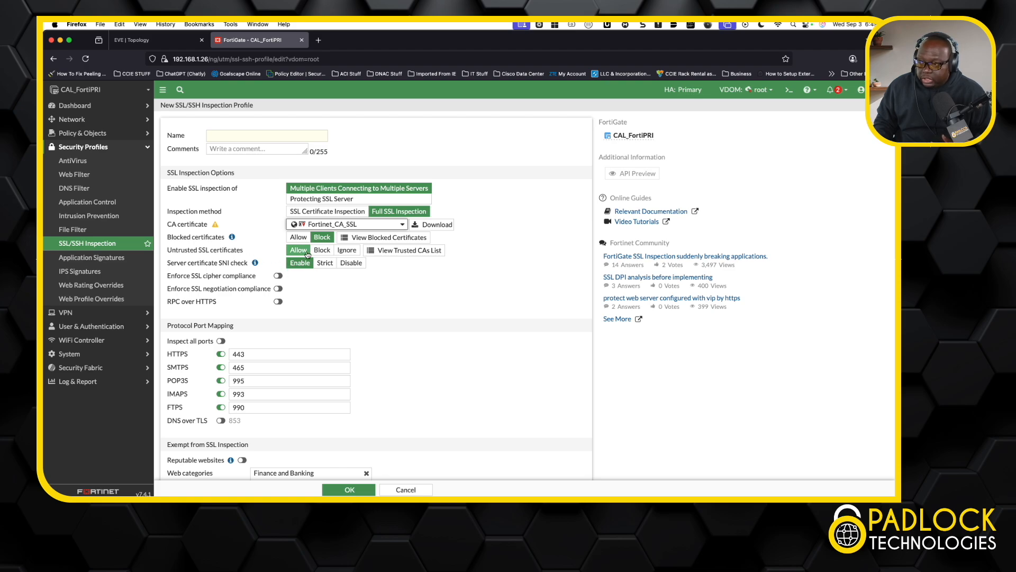
Step: Review the new profile's port mapping, SSL inspection exemptions and invalid certificate options, and leave without creating it
scroll(339, 342, "down", 4)
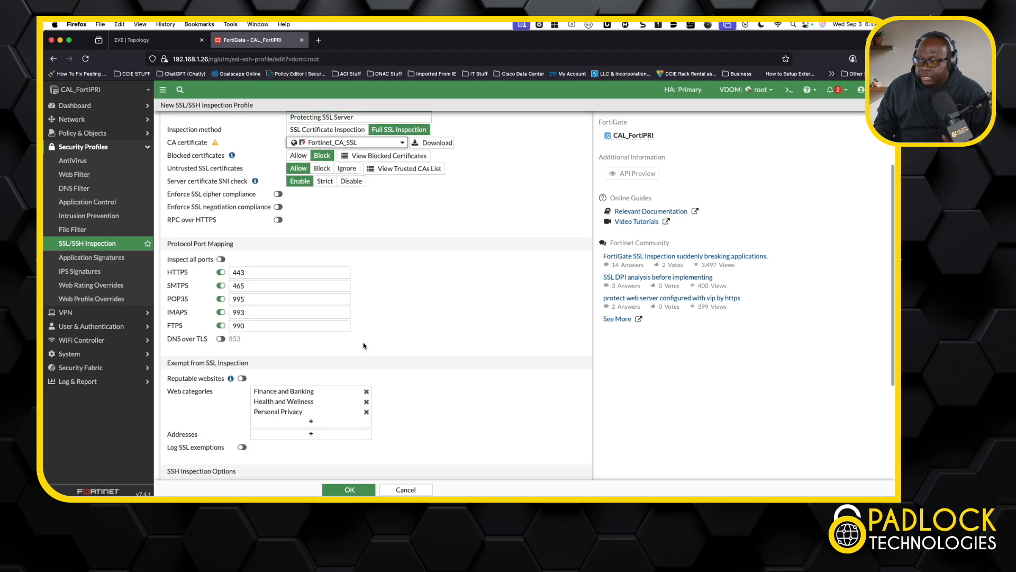
scroll(363, 345, "down", 1)
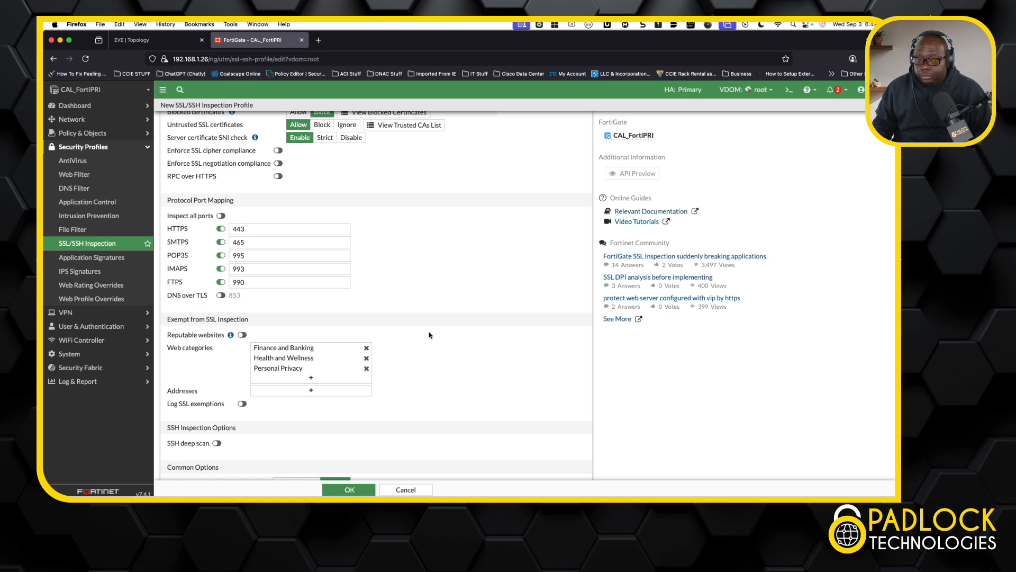
scroll(429, 335, "down", 2)
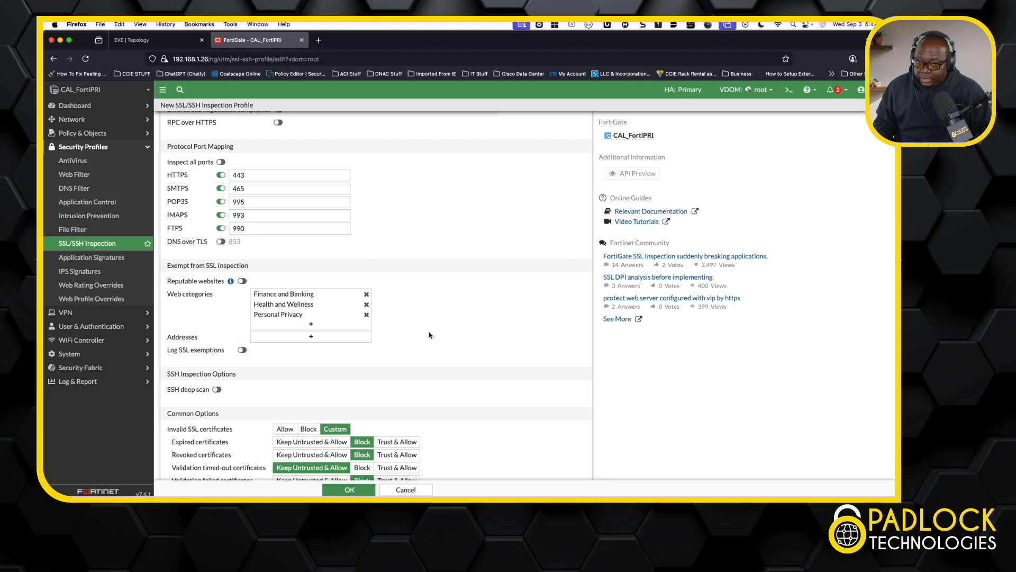
scroll(430, 335, "down", 2)
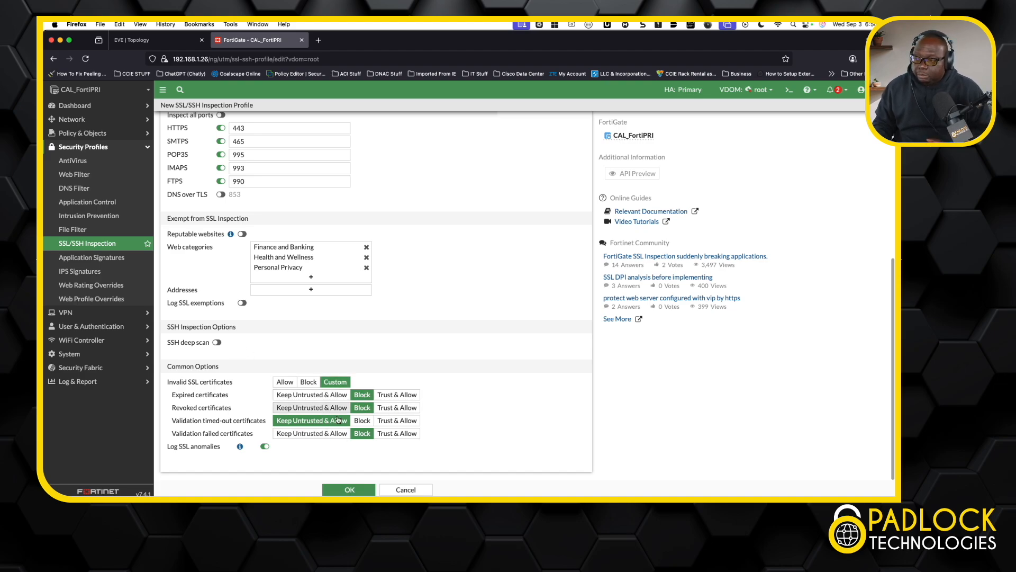
left_click(407, 490)
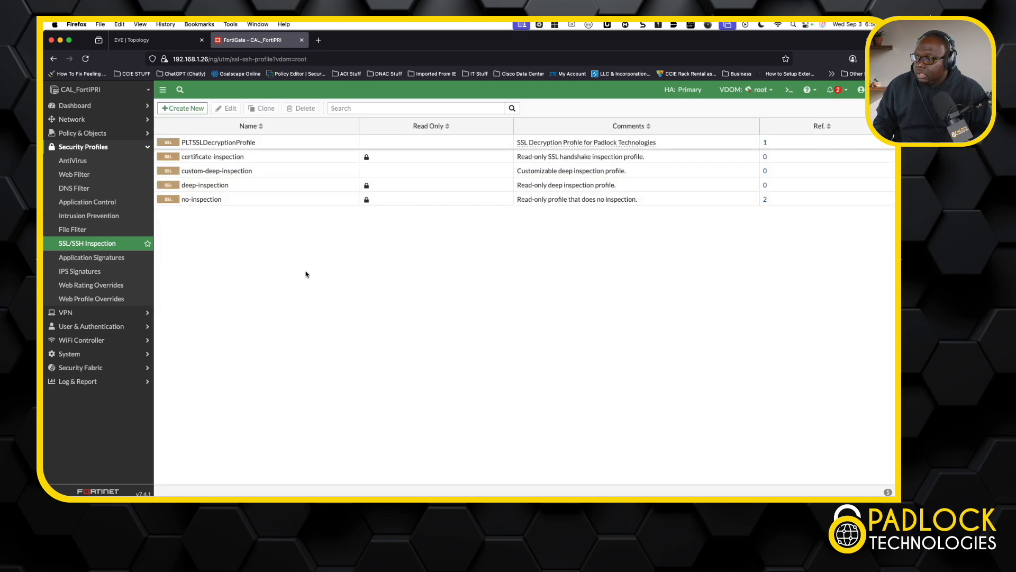
Step: Open the firewall policy list in the new layout and expand the LAN to WAN policies
mouse_move(247, 143)
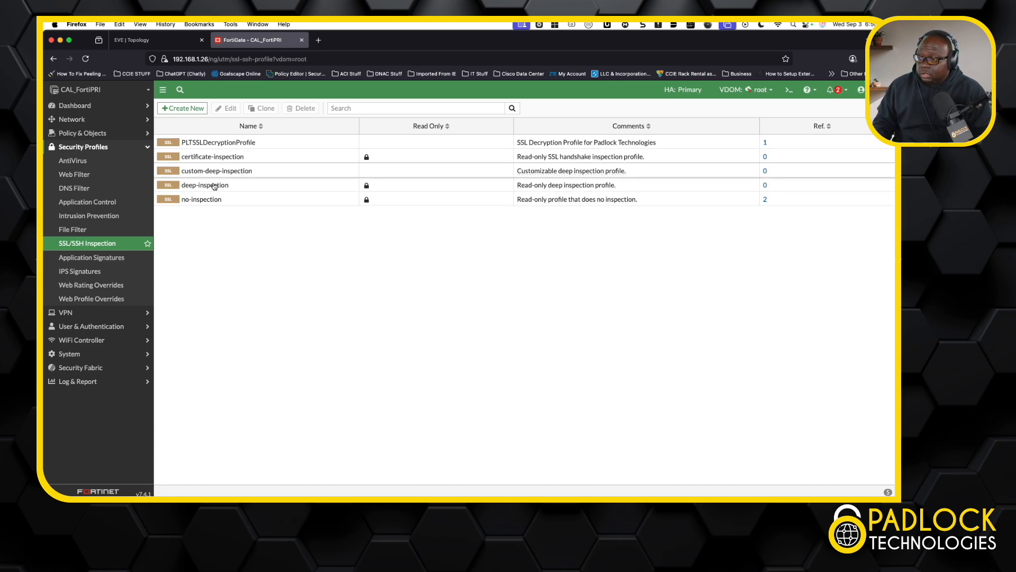
left_click(147, 149)
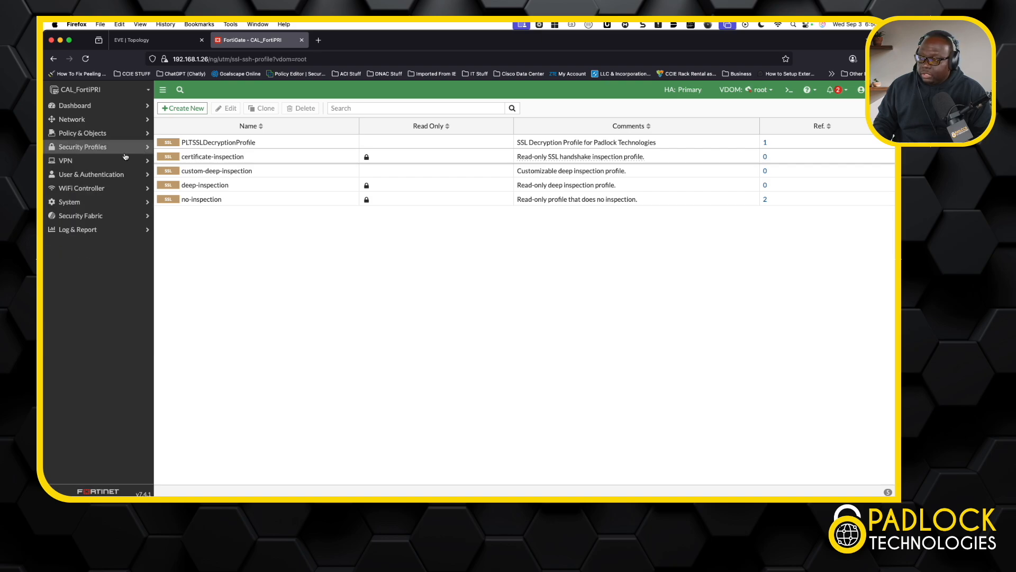
left_click(107, 136)
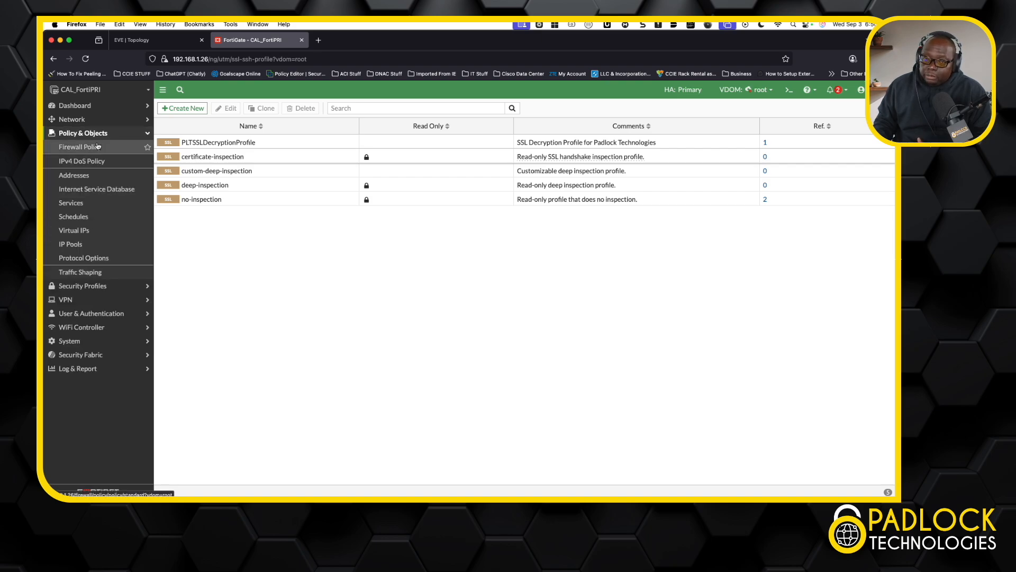
left_click(97, 148)
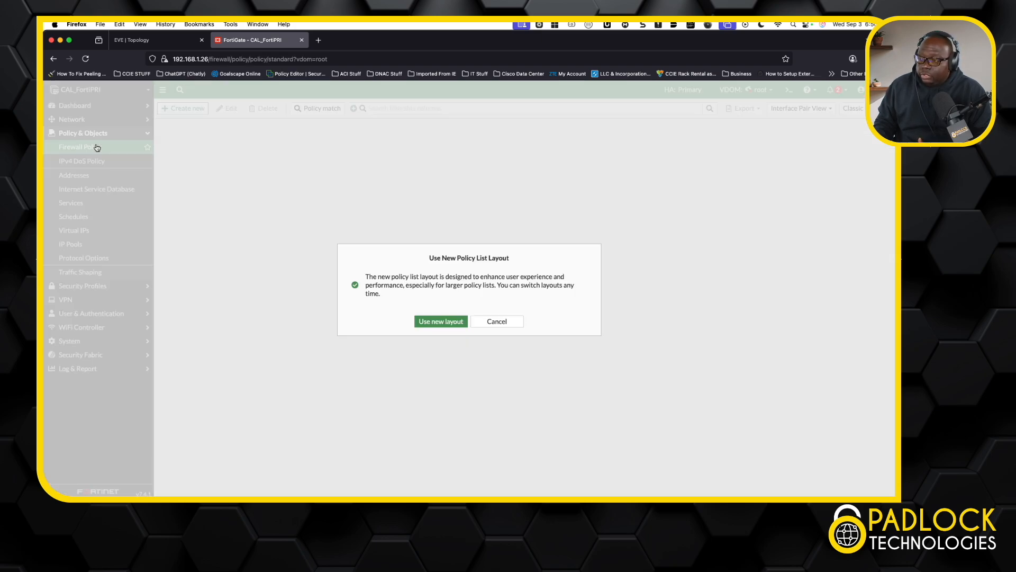
left_click(441, 322)
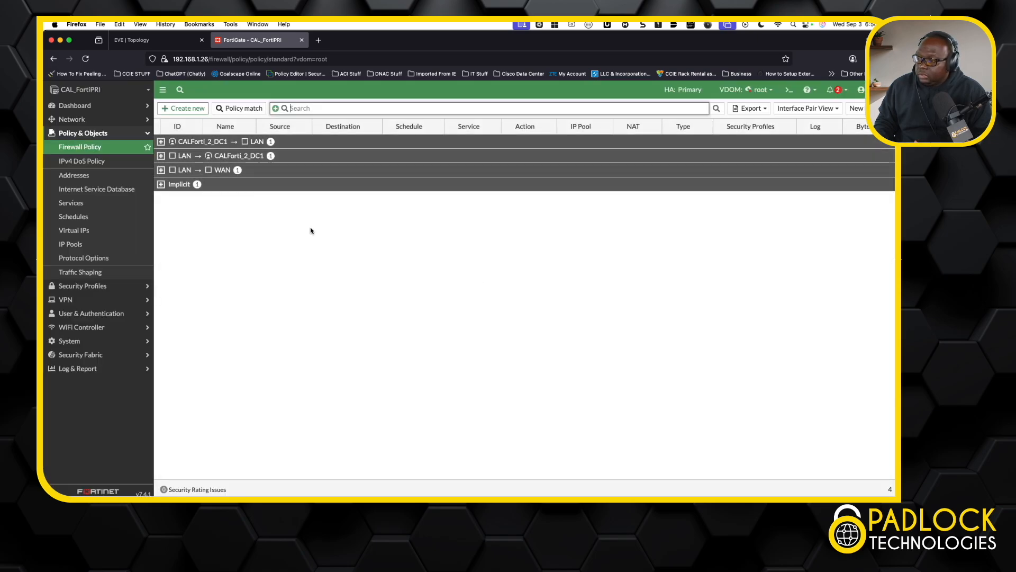
left_click(161, 170)
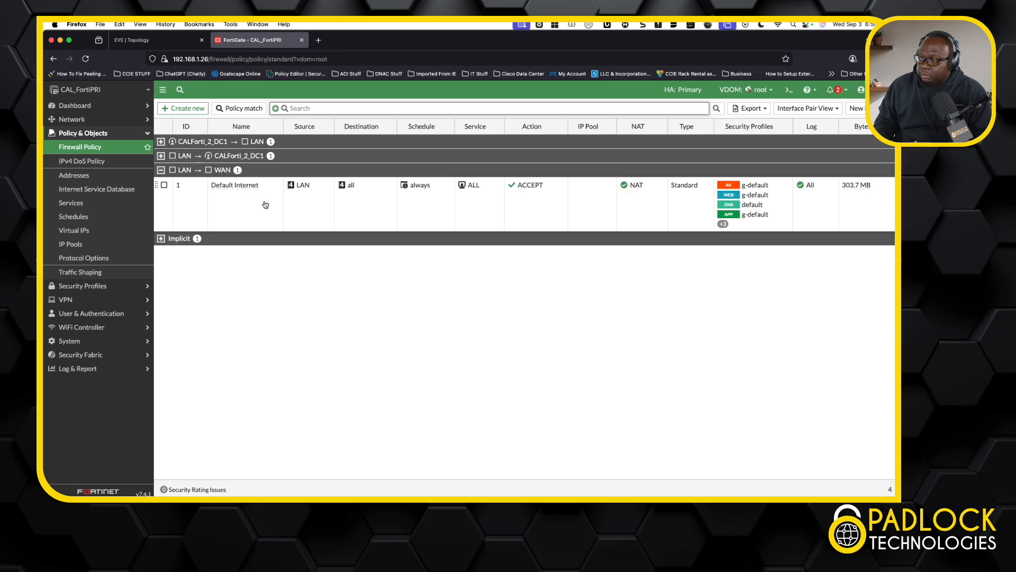
Step: Open the Default Internet policy, review its interfaces, NAT, security profiles, SSL inspection and logging options, and save it, accepting the full SSL inspection confirmation
left_click(228, 186)
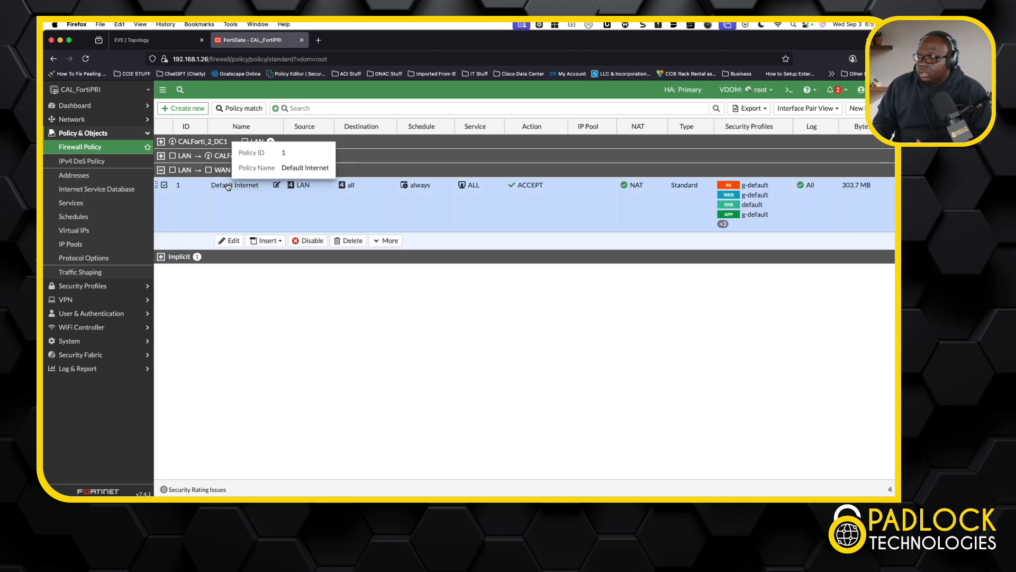
left_click(231, 241)
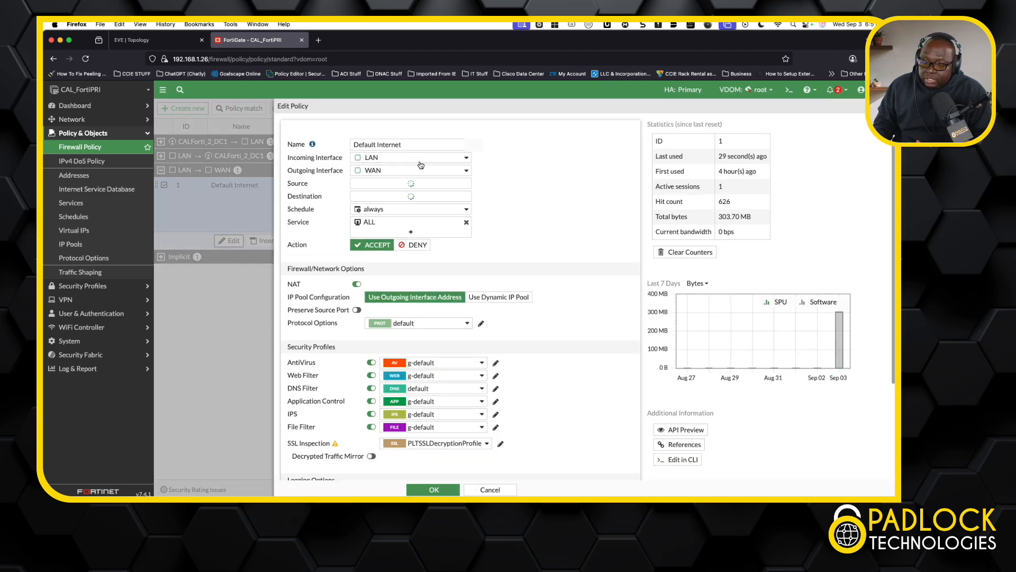
mouse_move(421, 162)
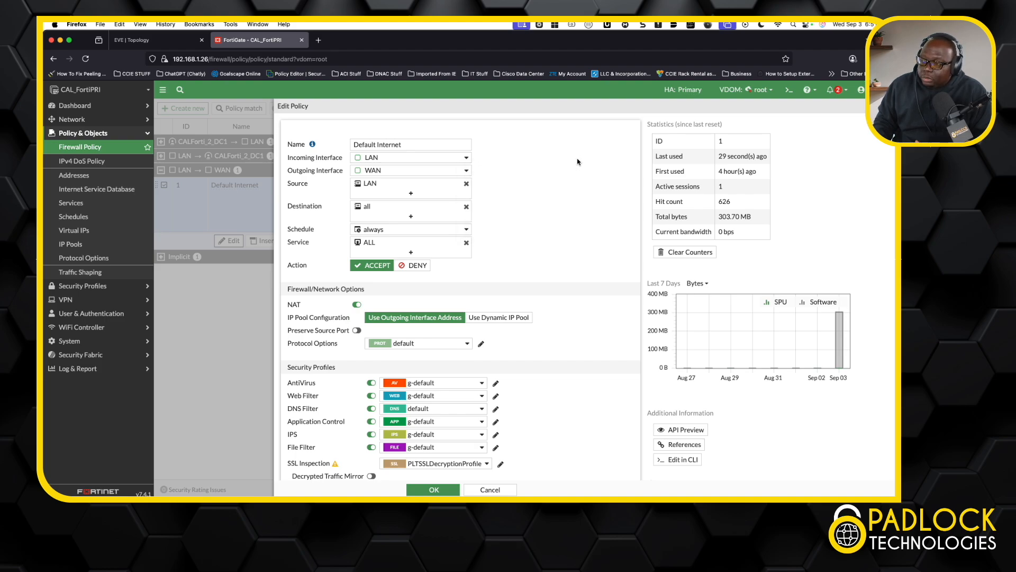
mouse_move(371, 249)
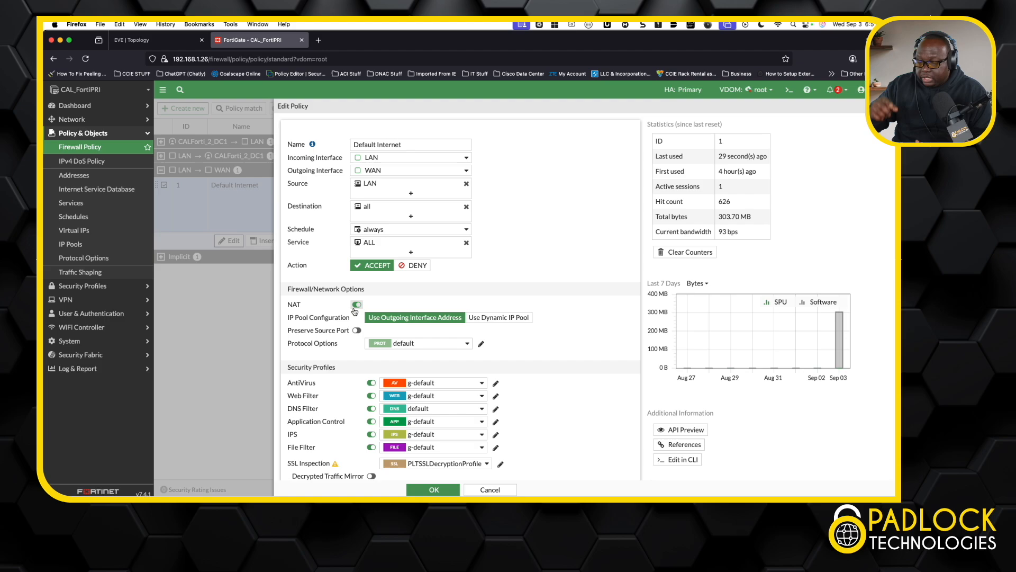
scroll(539, 375, "down", 1)
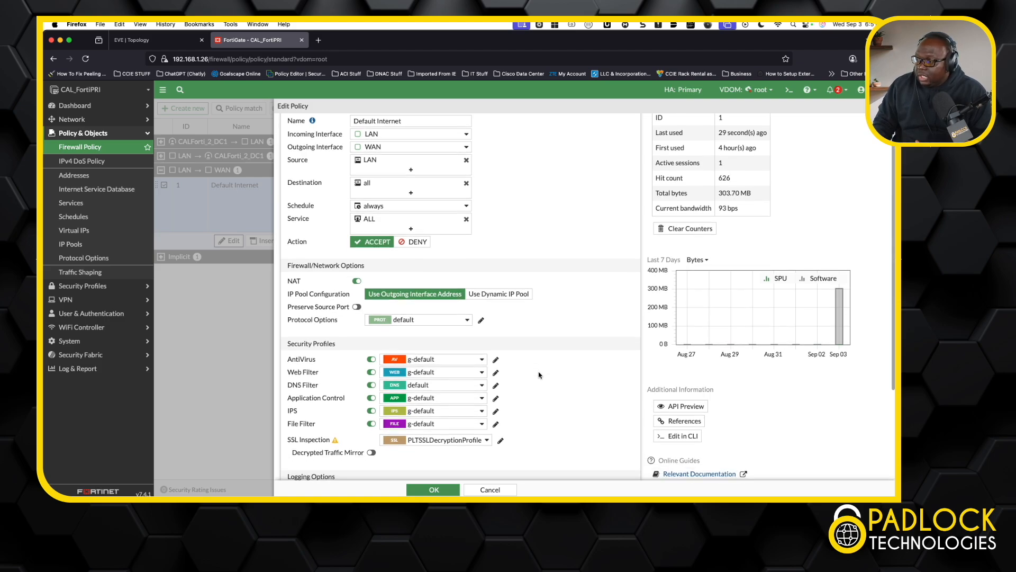
scroll(540, 375, "down", 1)
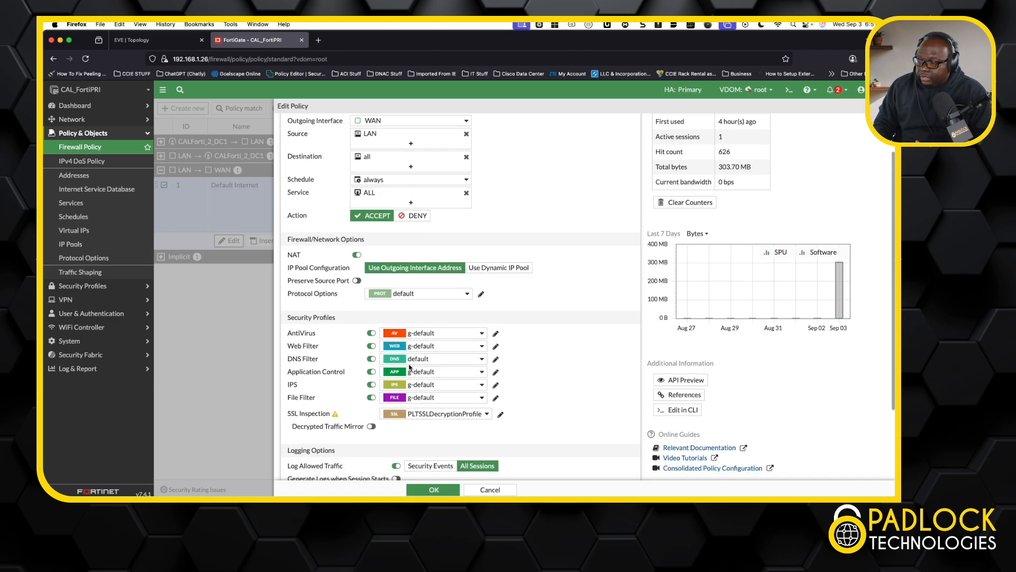
scroll(516, 392, "down", 1)
scroll(517, 392, "down", 3)
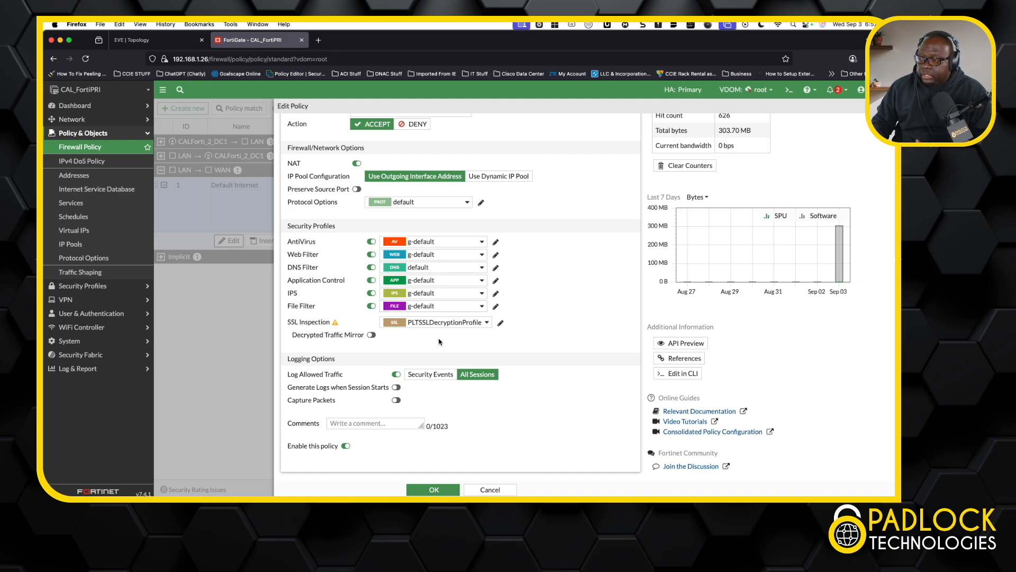
left_click(445, 490)
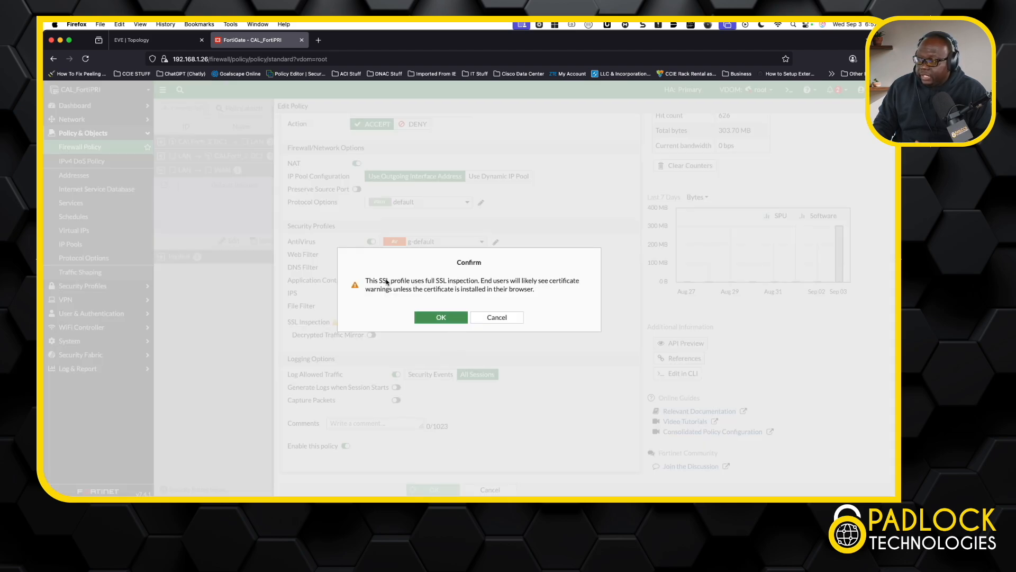
left_click(442, 318)
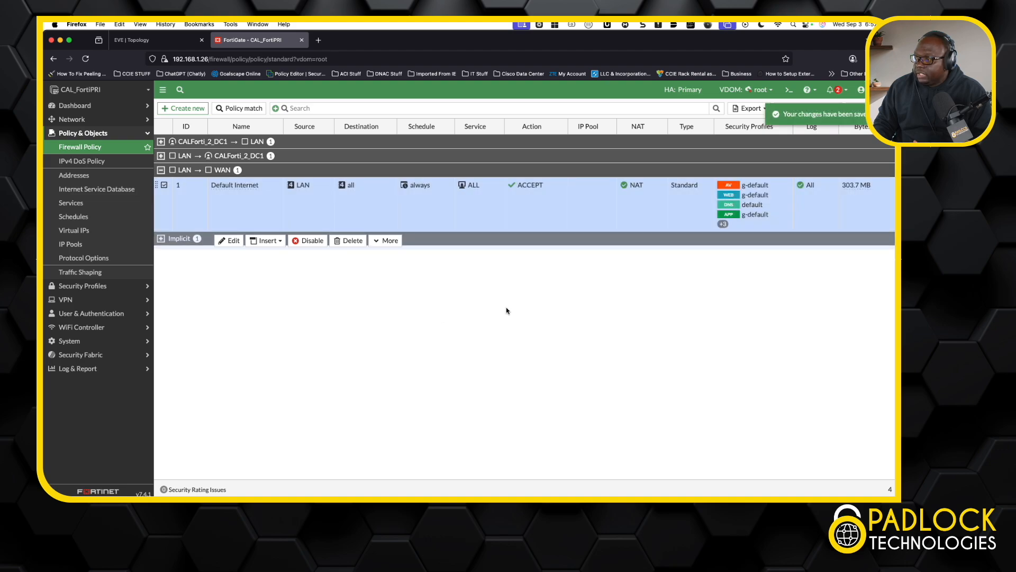
Step: Switch to the EVE topology, open the User2 workstation's remote desktop and sign in with the account password
left_click(167, 43)
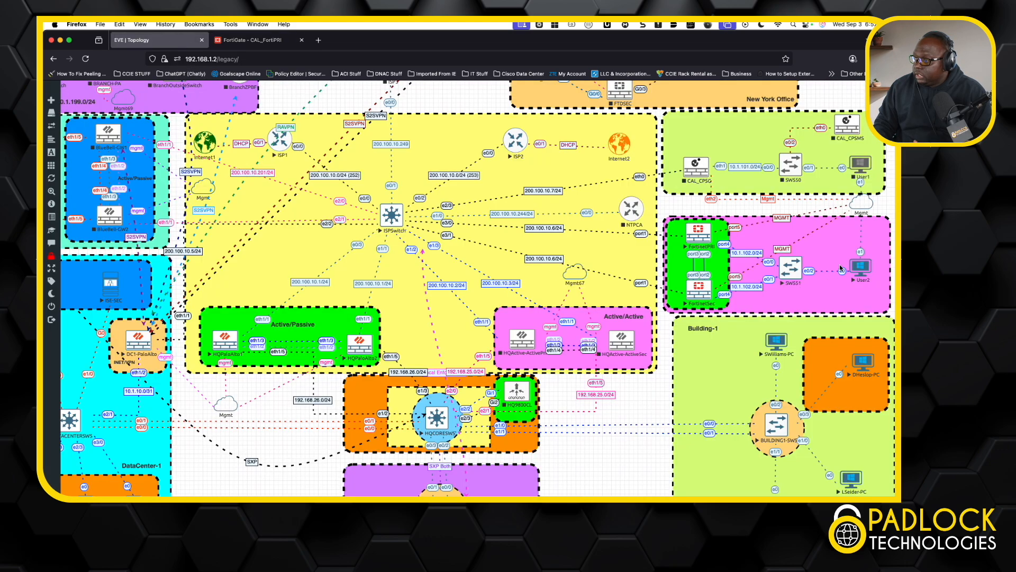
left_click(858, 266)
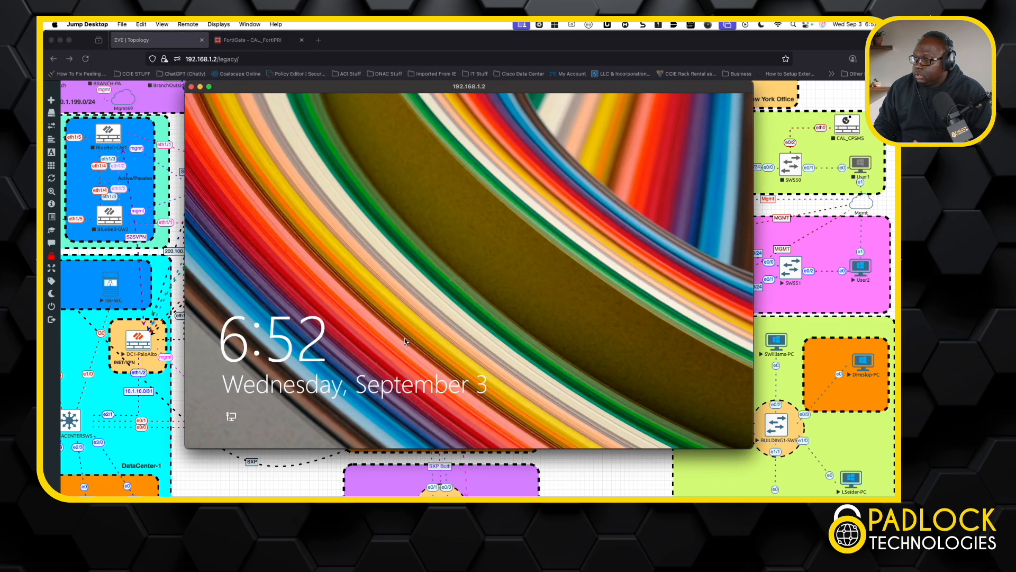
left_click(406, 342)
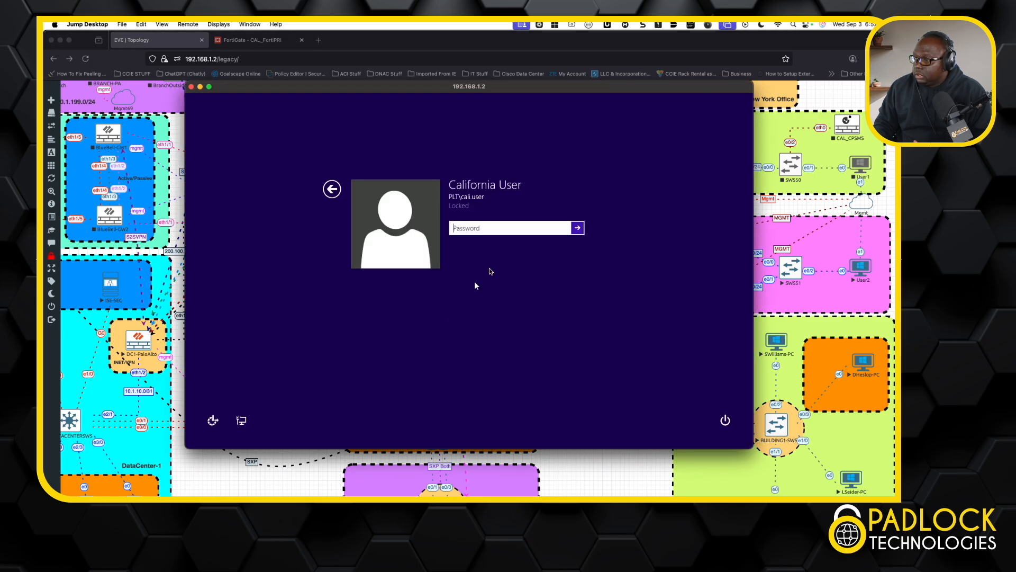
type("P••••••••")
key("Return")
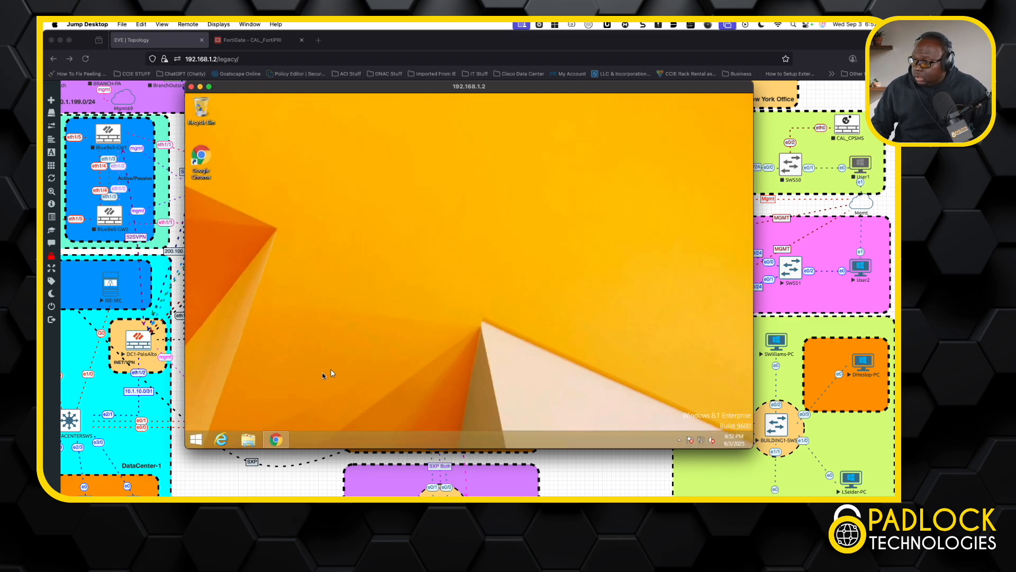
Step: Close the existing Chrome window on the workstation, relaunch Chrome maximized and load the NBA site
right_click(276, 439)
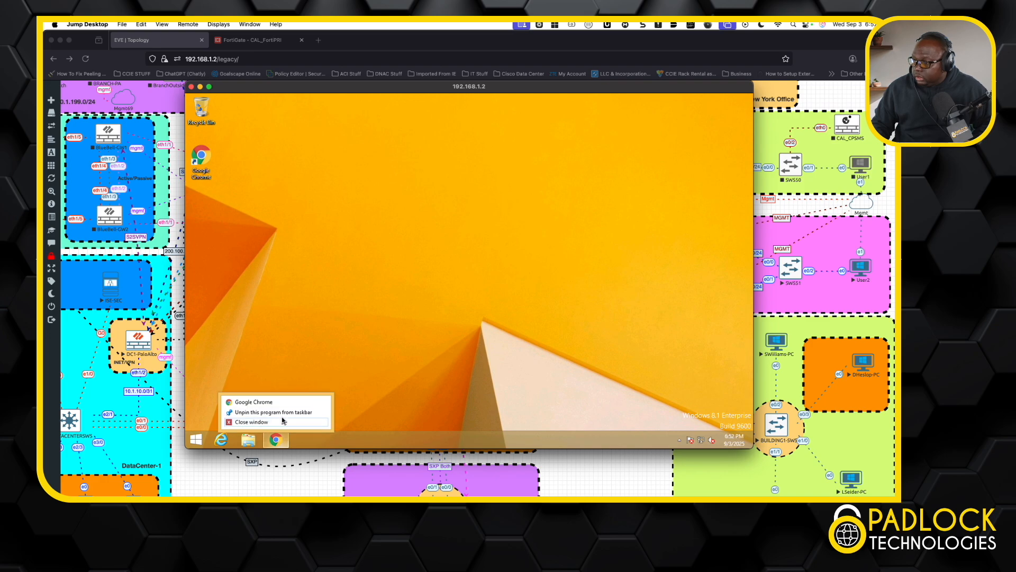
left_click(282, 421)
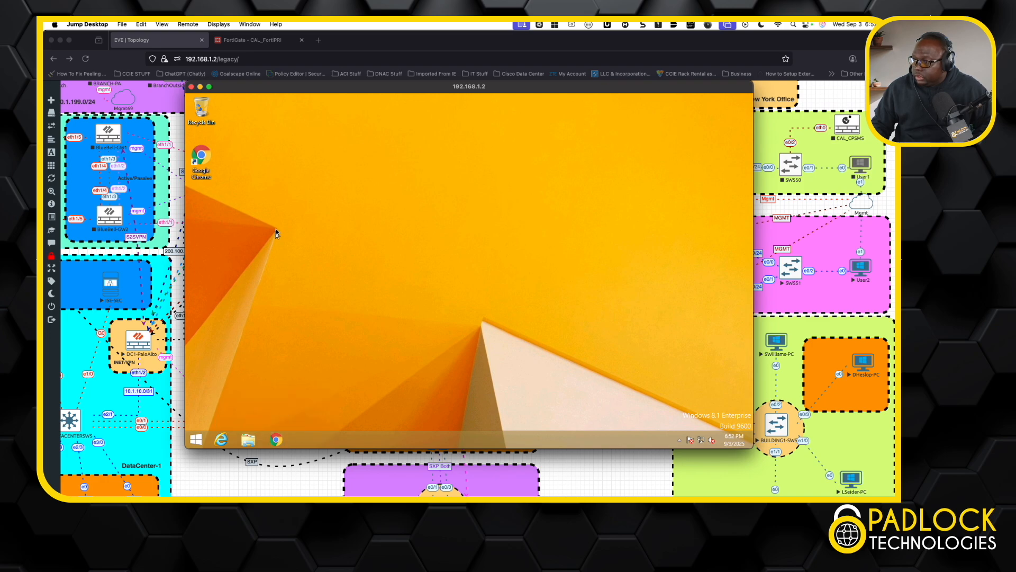
double_click(206, 164)
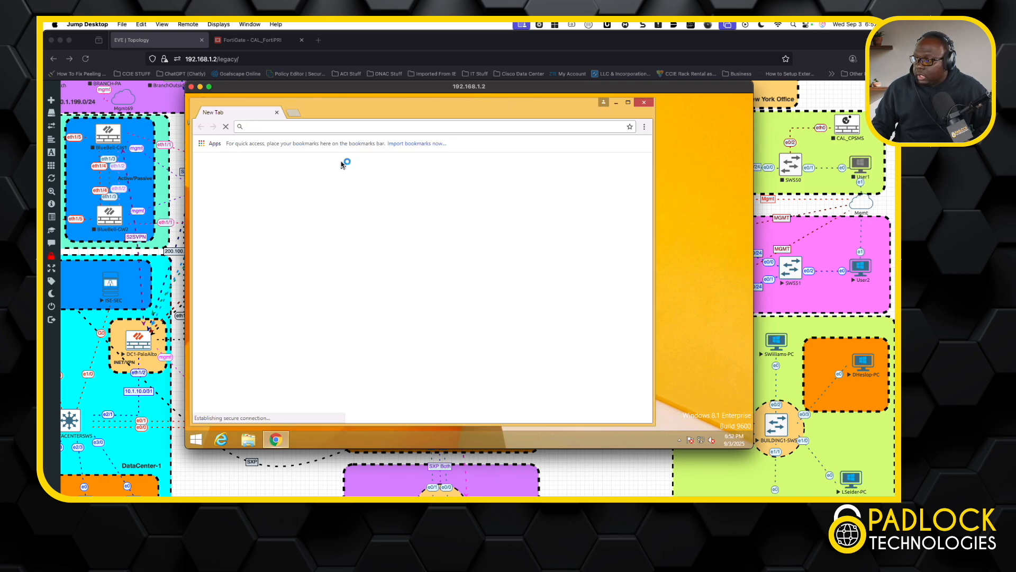
left_click(629, 103)
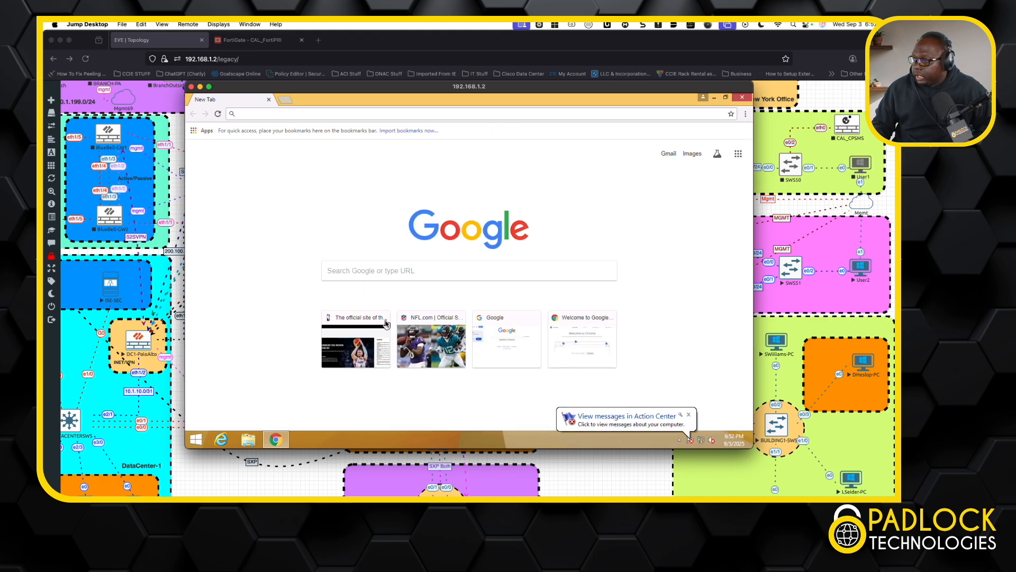
left_click(358, 343)
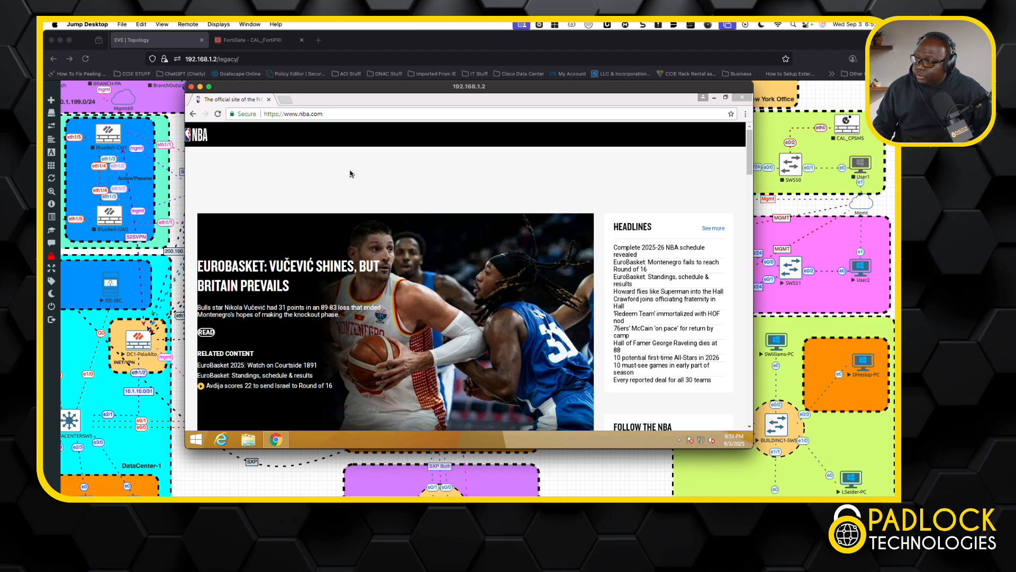
left_click(238, 114)
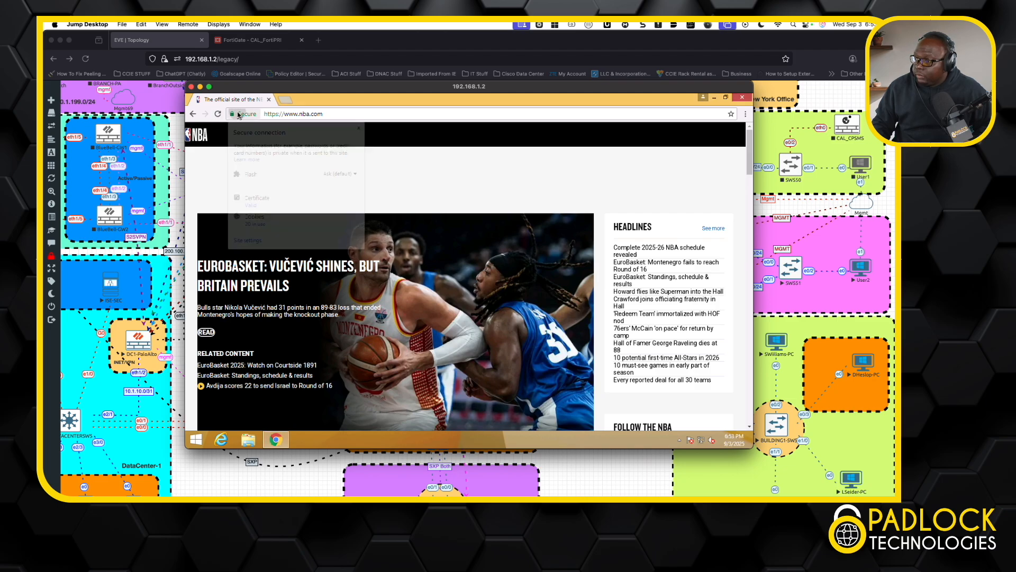
left_click(253, 209)
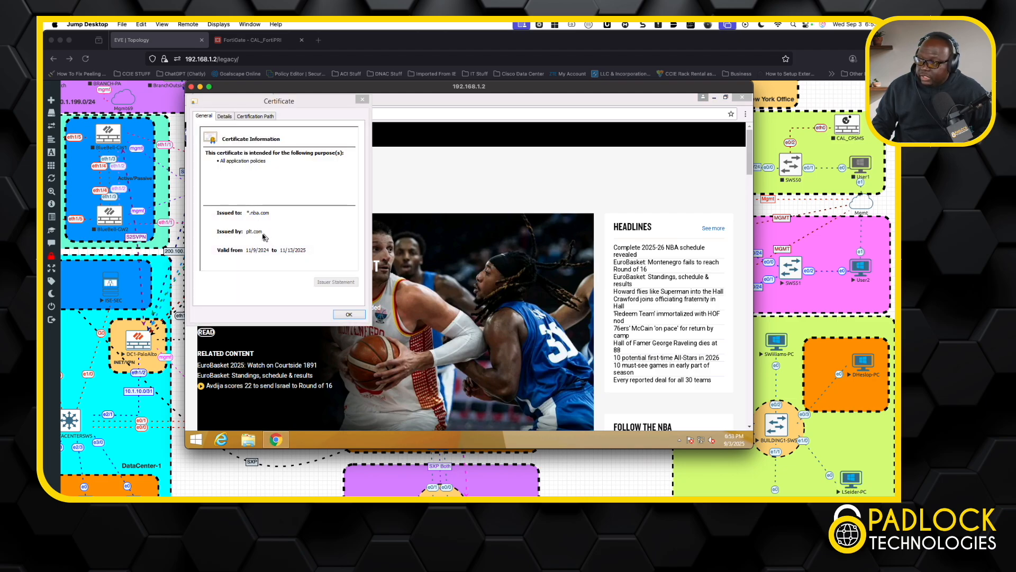
left_click(262, 236)
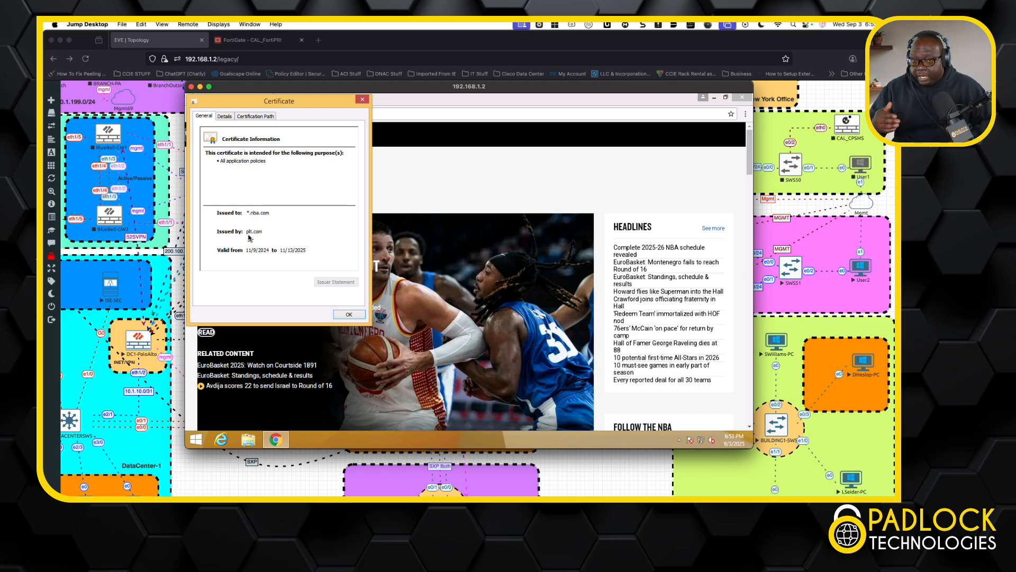
Step: Inspect the certification path from plt-CA-CA through plt.com to *.nba.com, and close the certificate details
left_click(256, 115)
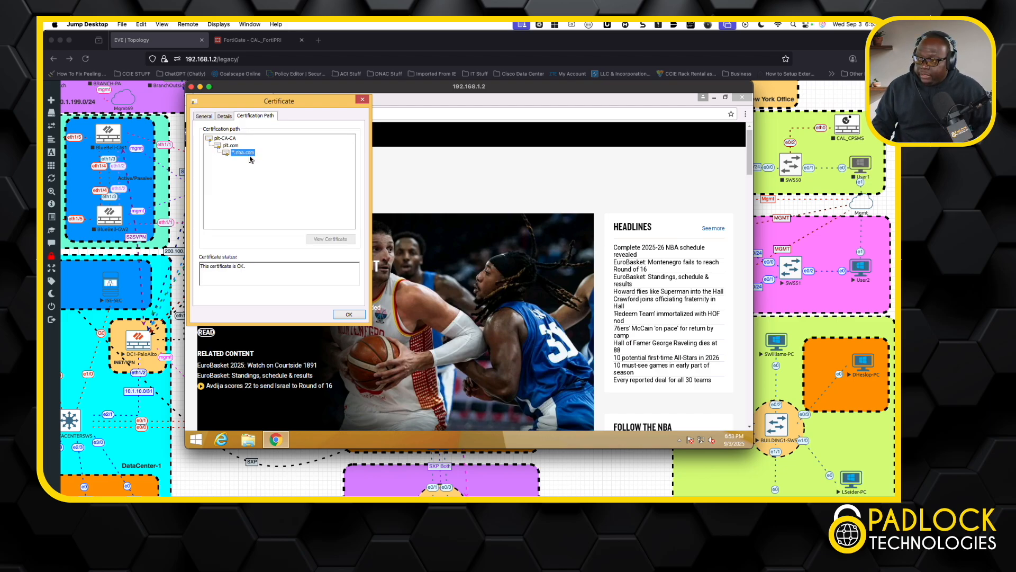
left_click(227, 139)
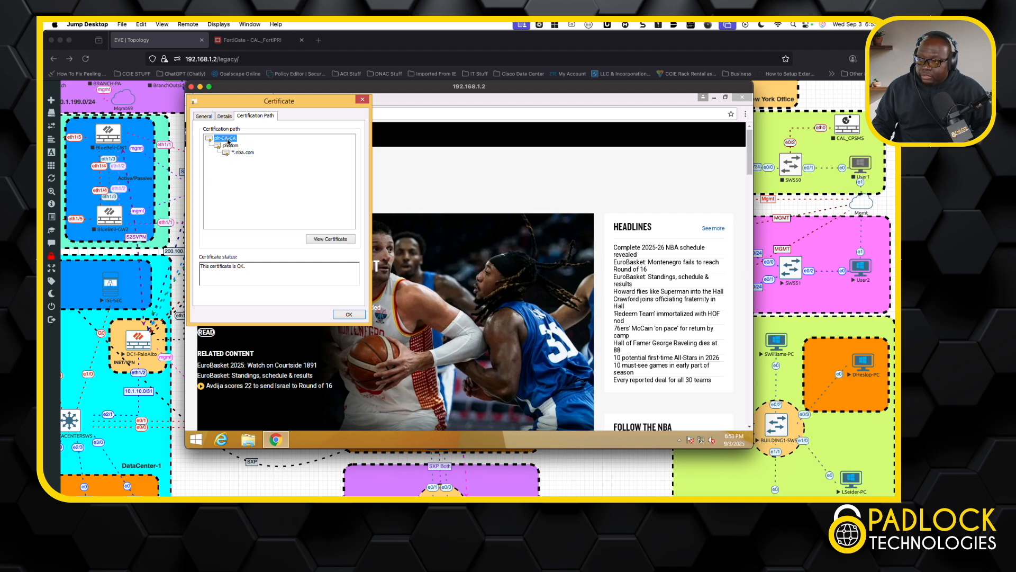
left_click(235, 147)
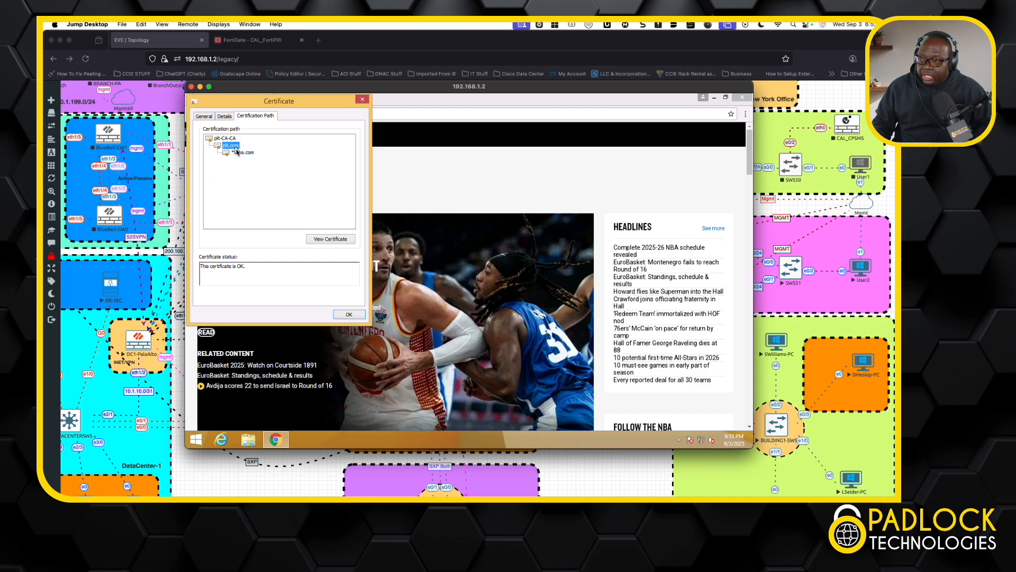
left_click(243, 153)
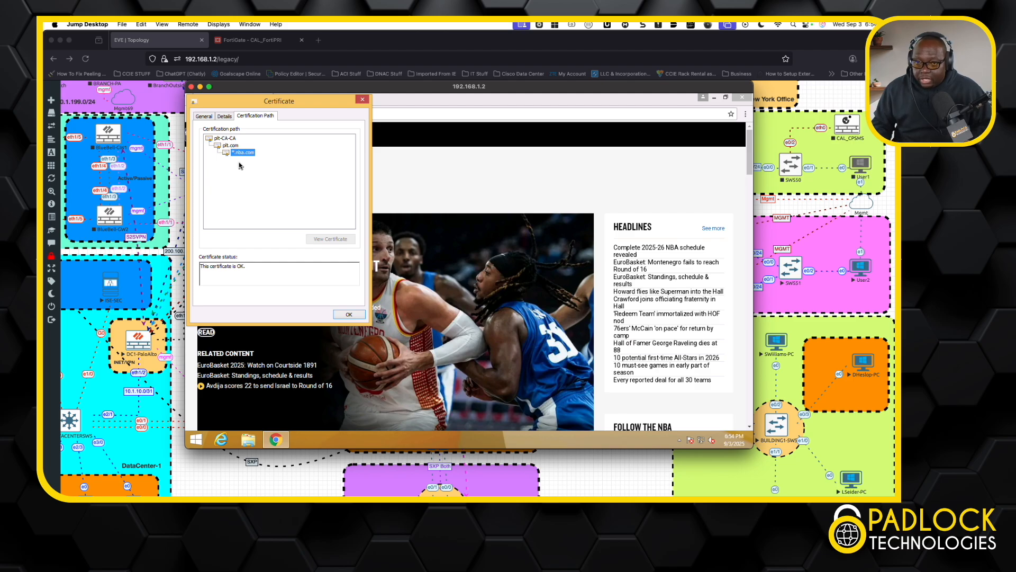
left_click(349, 315)
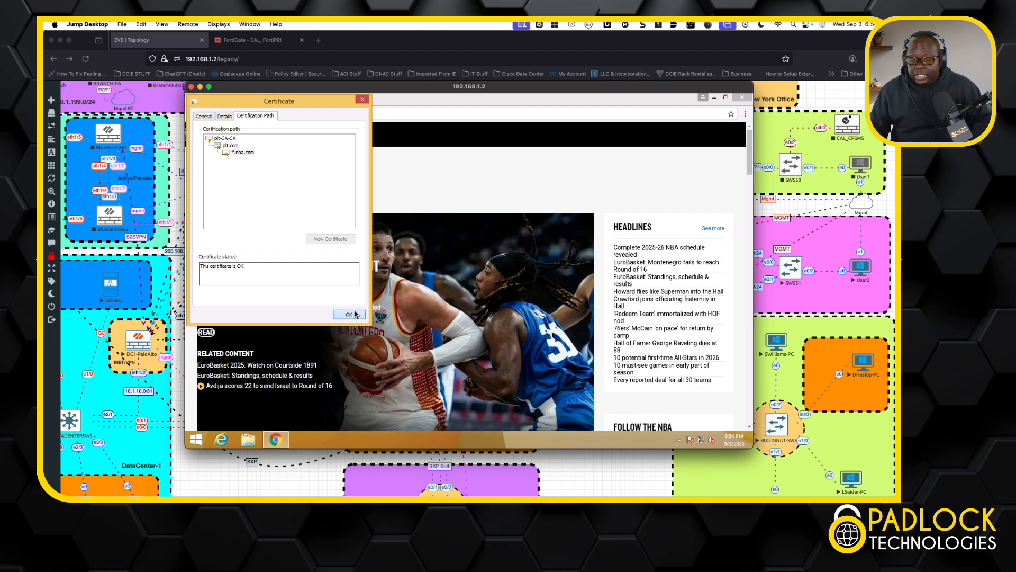